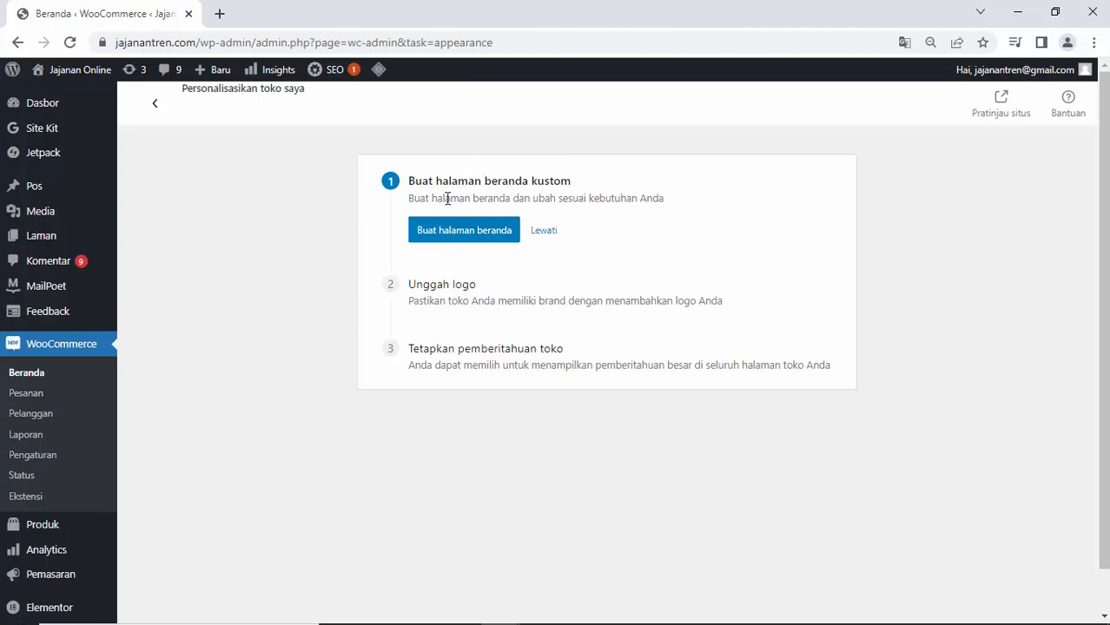
Create the custom homepage for the store and review it on the live site in a separate tab.
left_click(452, 234)
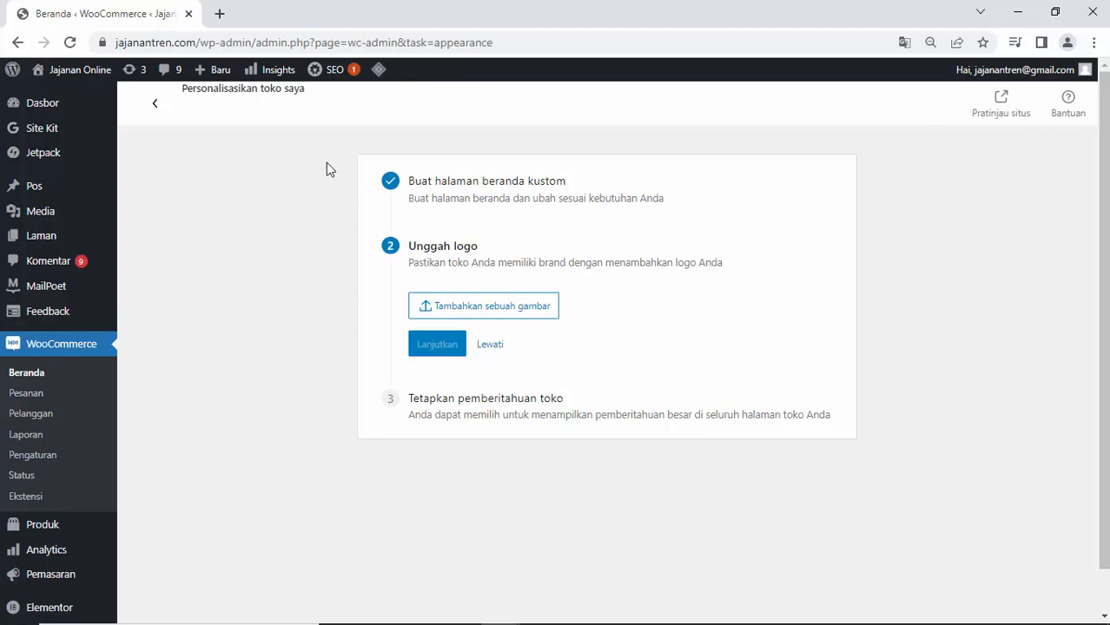
mouse_move(82, 72)
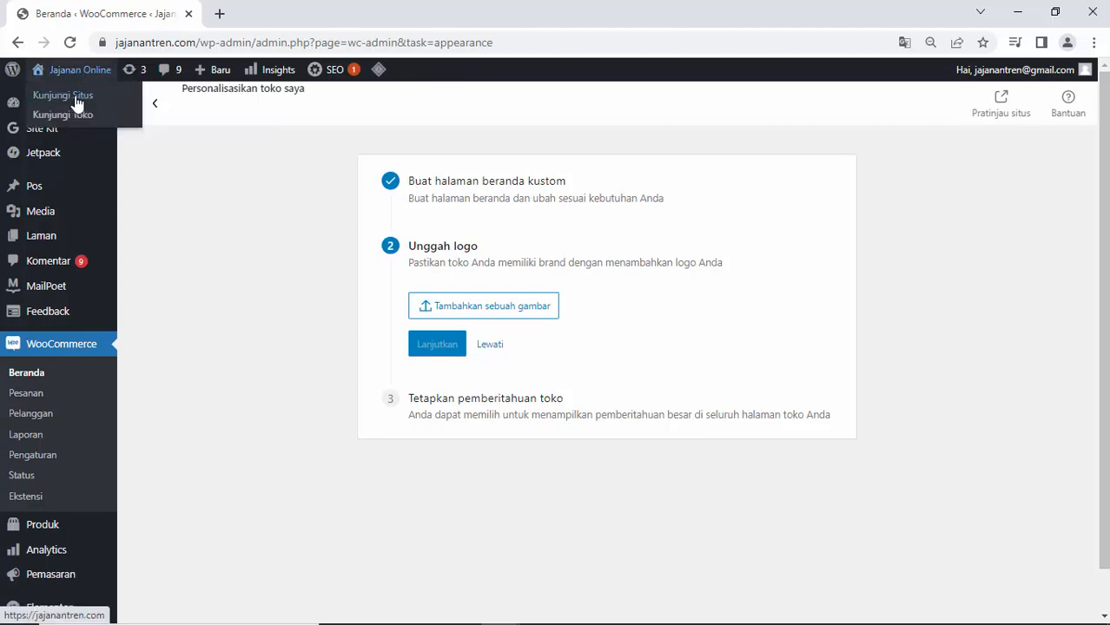
right_click(75, 102)
left_click(122, 105)
left_click(253, 10)
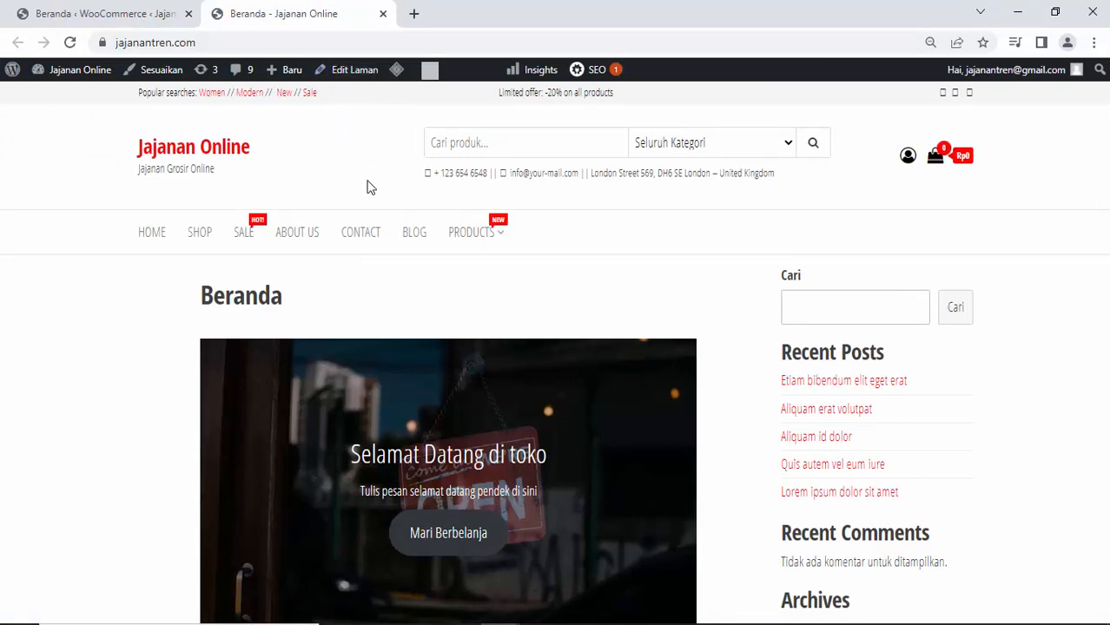
scroll(257, 324, "down", 7)
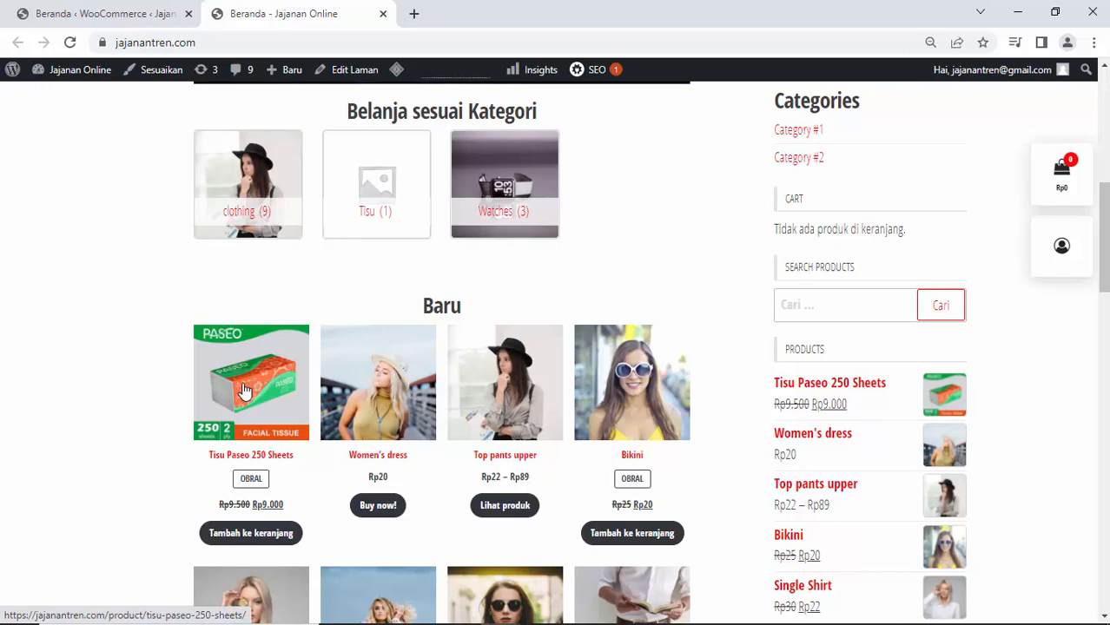
scroll(209, 372, "down", 1)
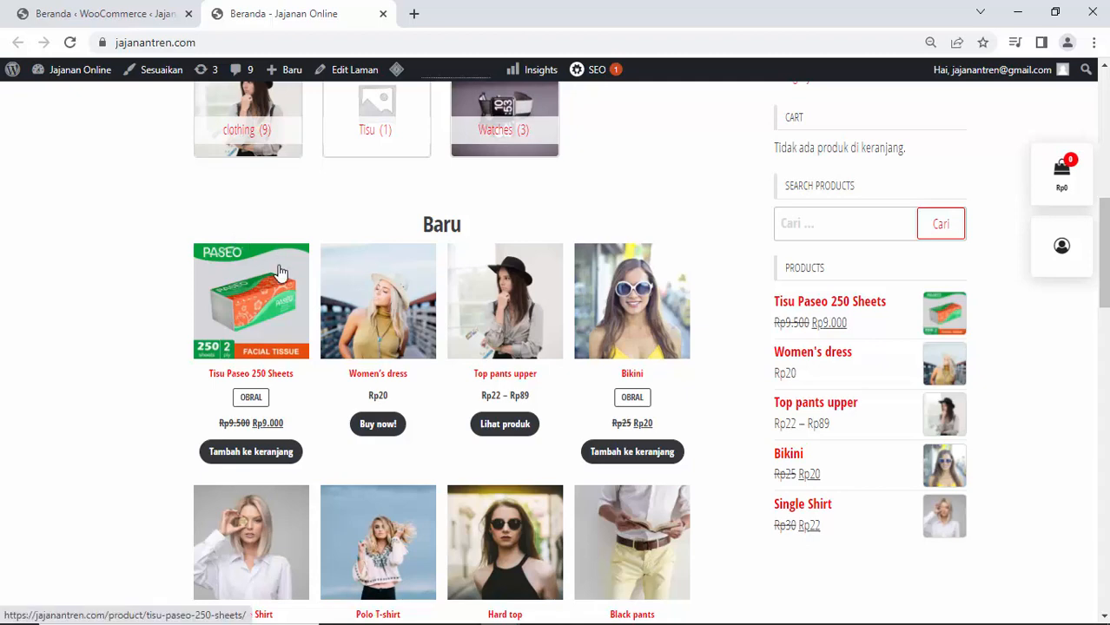
scroll(279, 273, "down", 6)
key("ctrl+Tab")
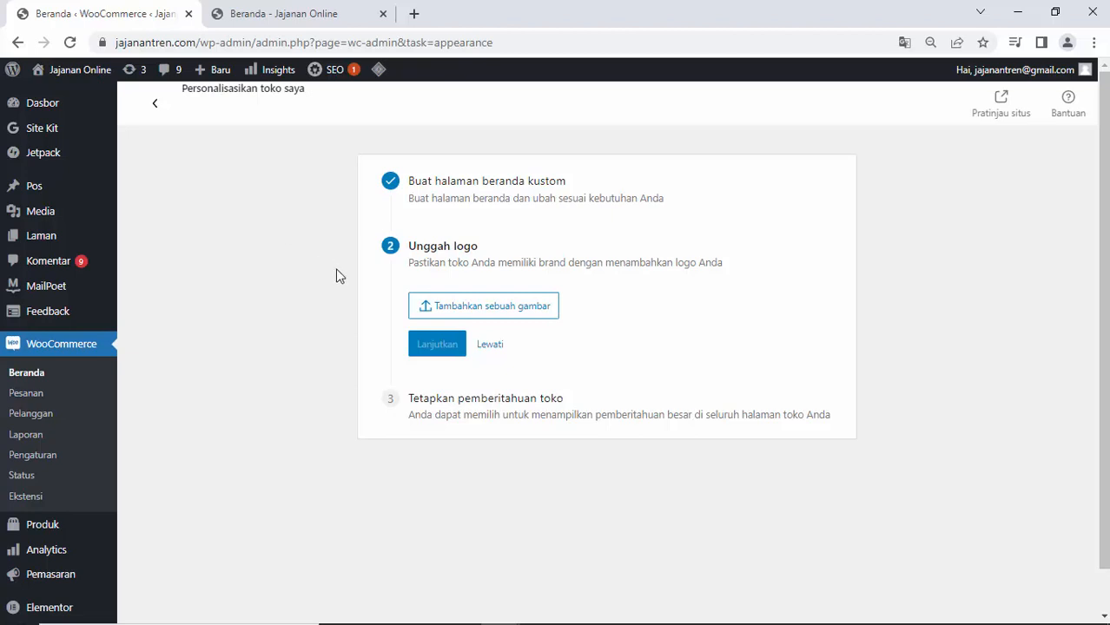
Upload the image file "download" from Local Disk (D:) to the media library for the store logo.
left_click(444, 309)
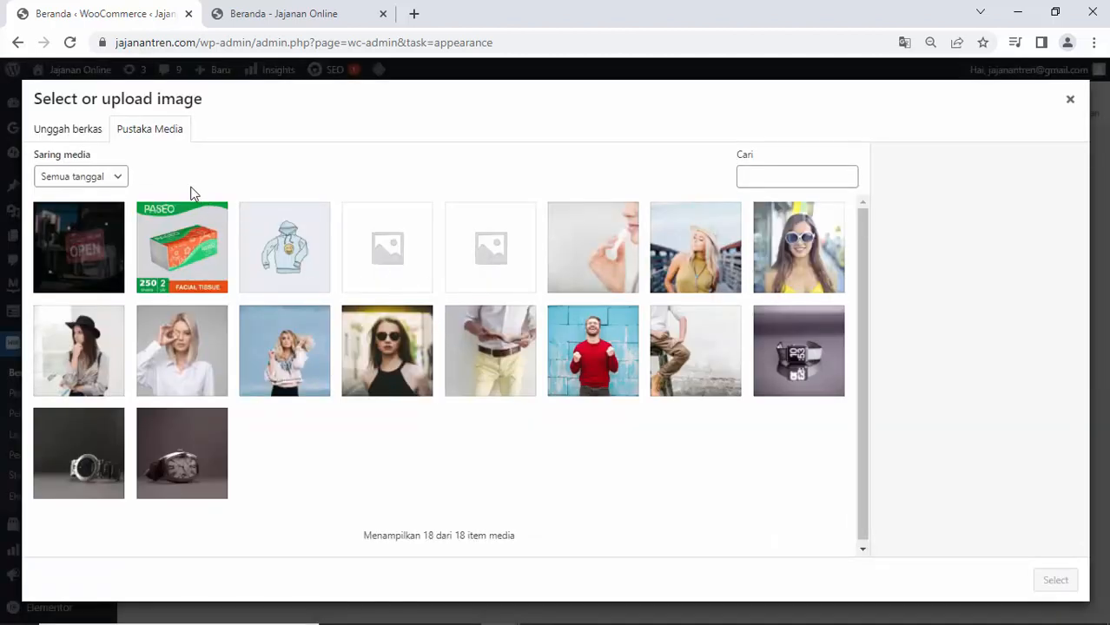
left_click(78, 132)
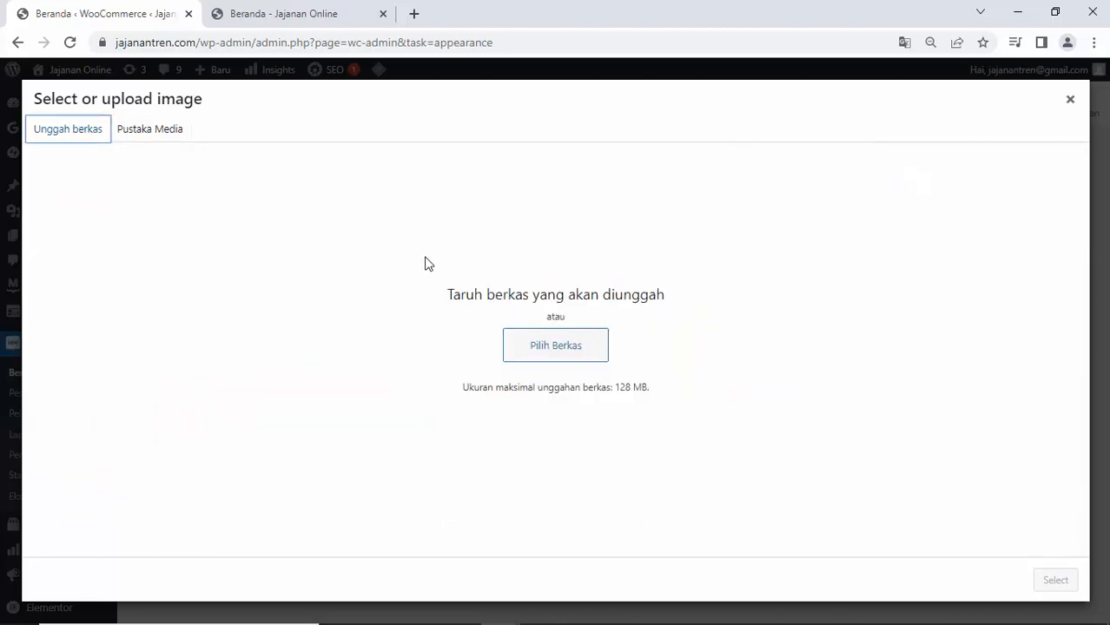
left_click(524, 359)
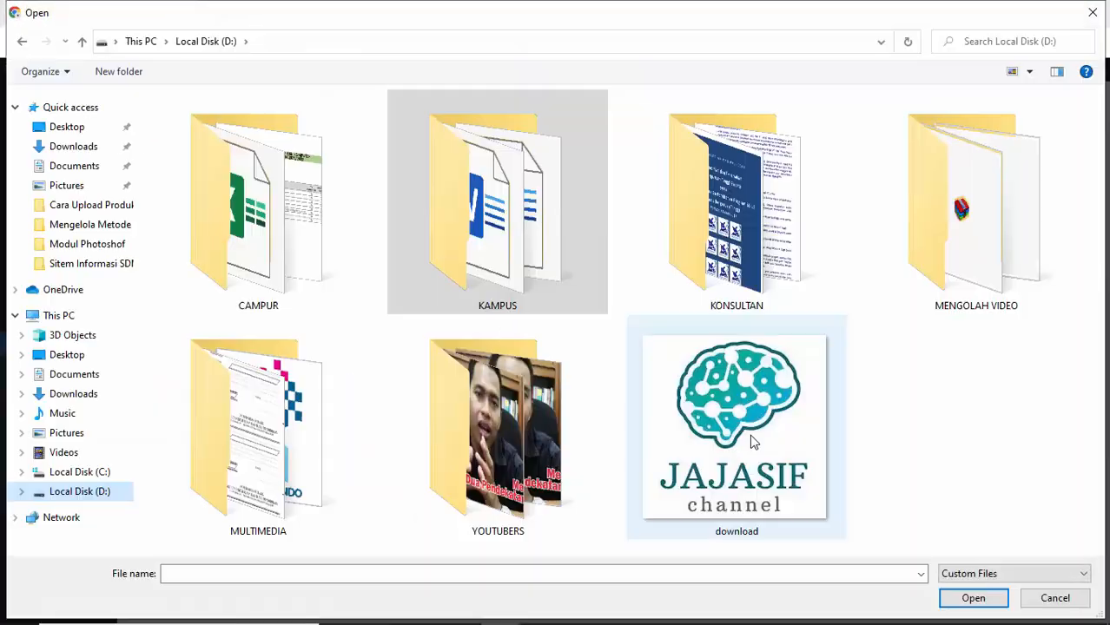
left_click(733, 413)
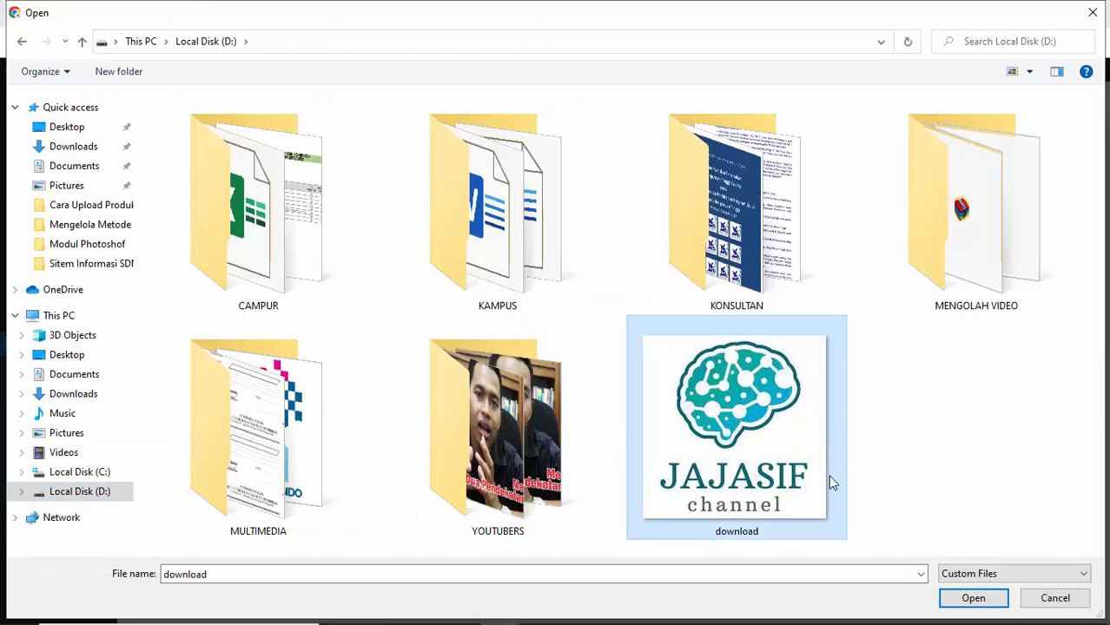
left_click(973, 598)
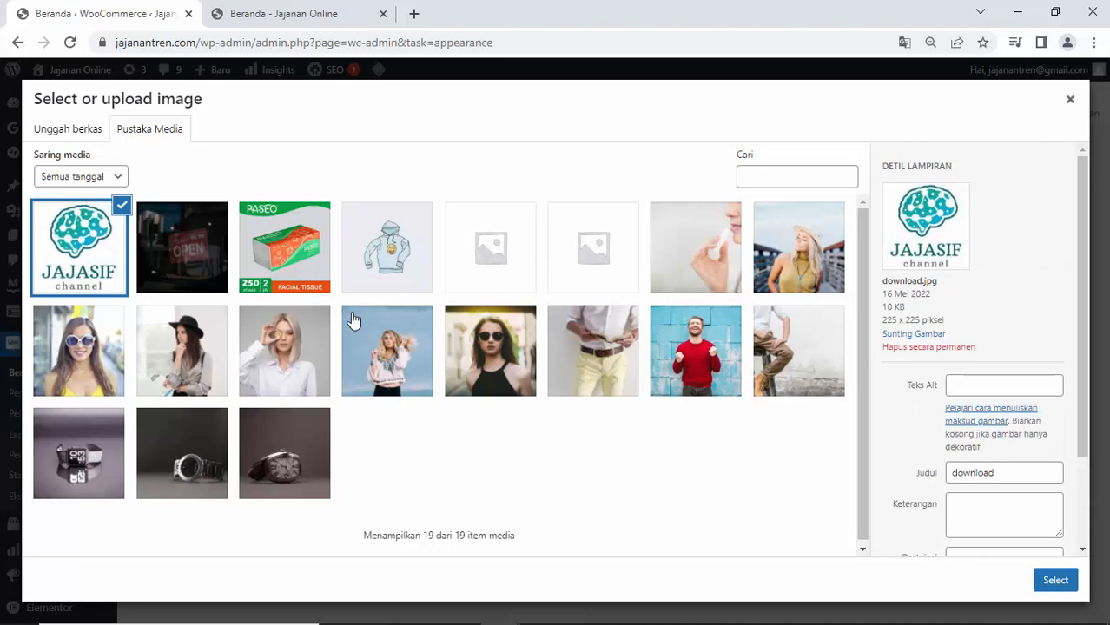
Clear the uploaded image's title and apply the image as the store logo.
scroll(866, 429, "down", 1)
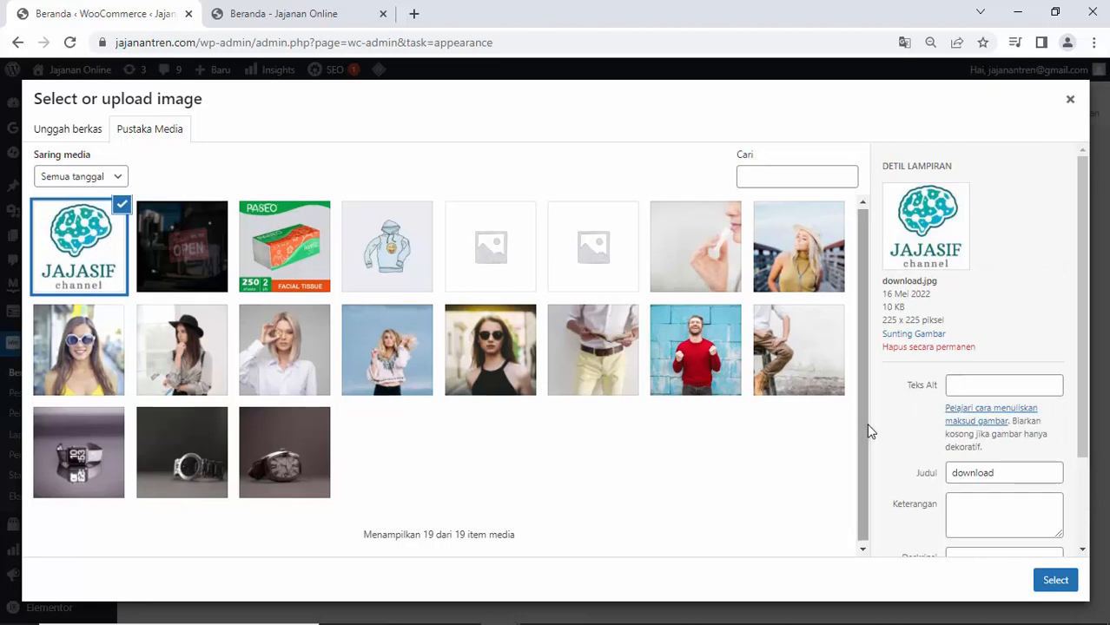
left_click_drag(999, 477, 917, 477)
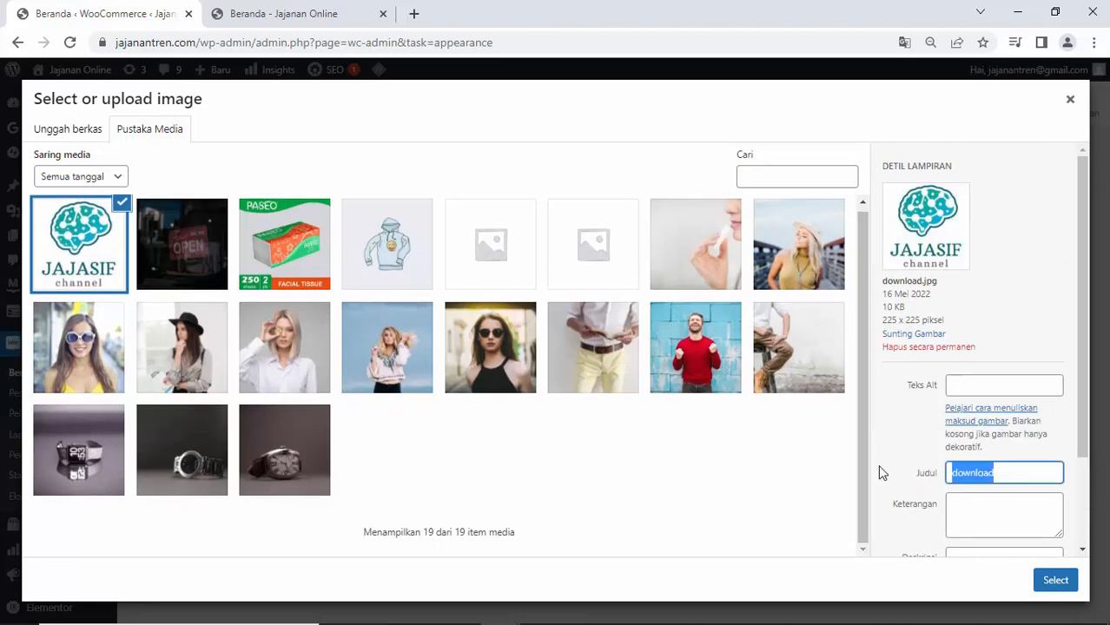
key("BackSpace")
scroll(877, 465, "down", 2)
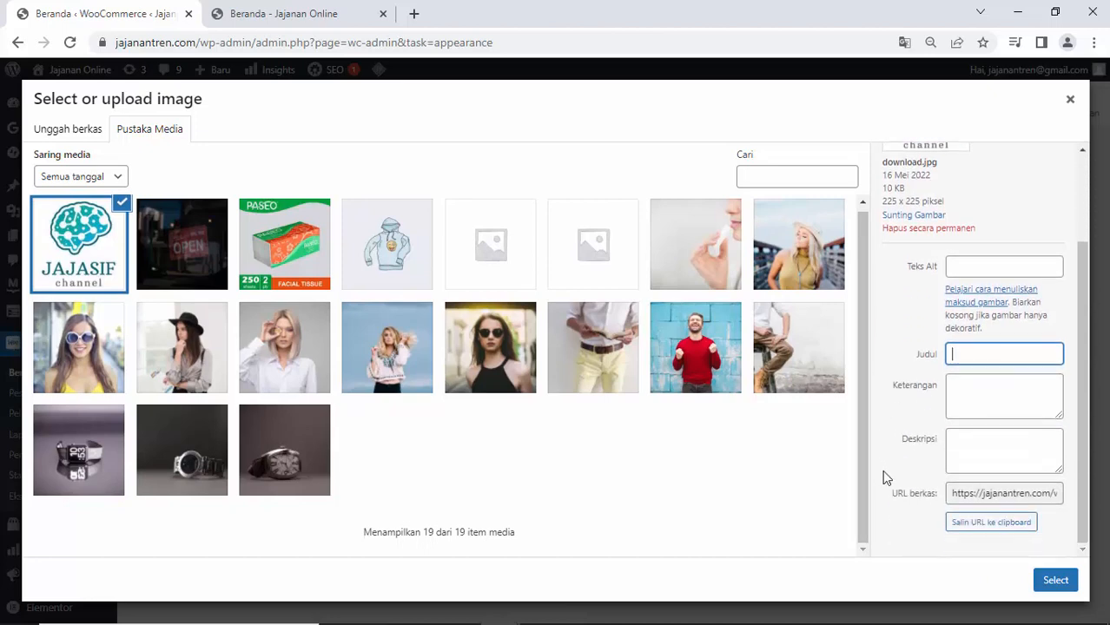
left_click(1057, 584)
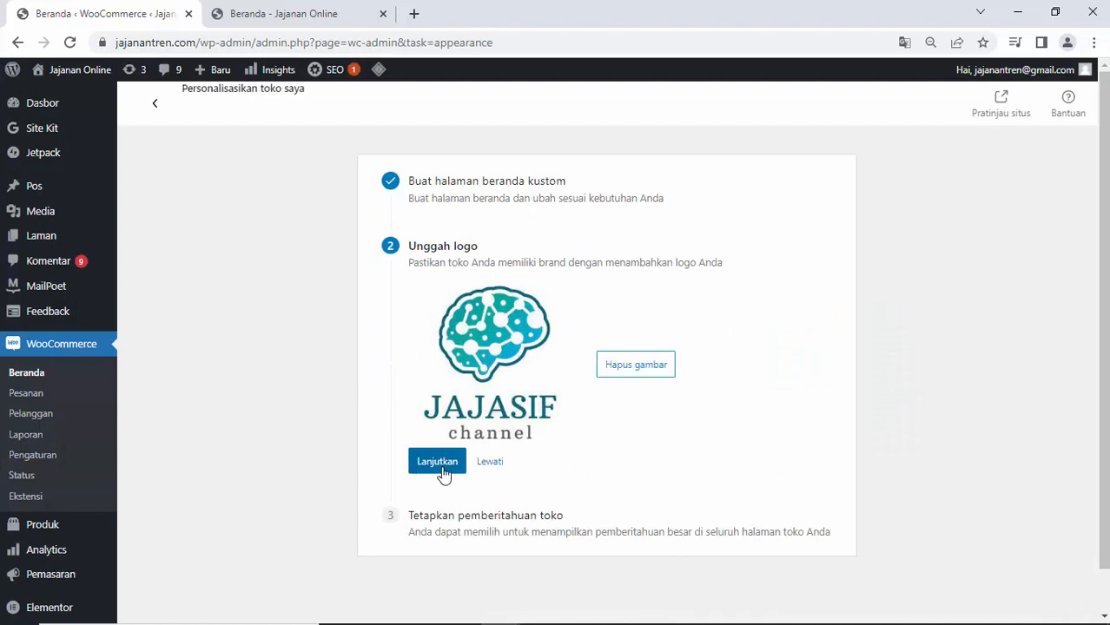
left_click(439, 464)
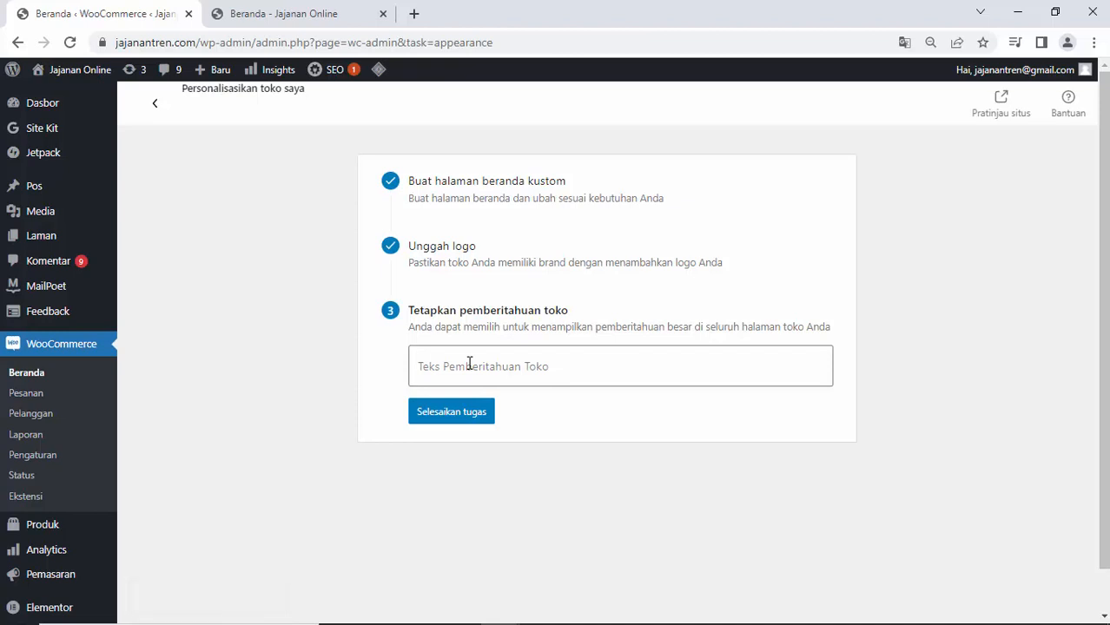
Set the store notice to "Promo semua produk mulai tanggal 21-25" and complete the store personalisation task.
left_click(469, 364)
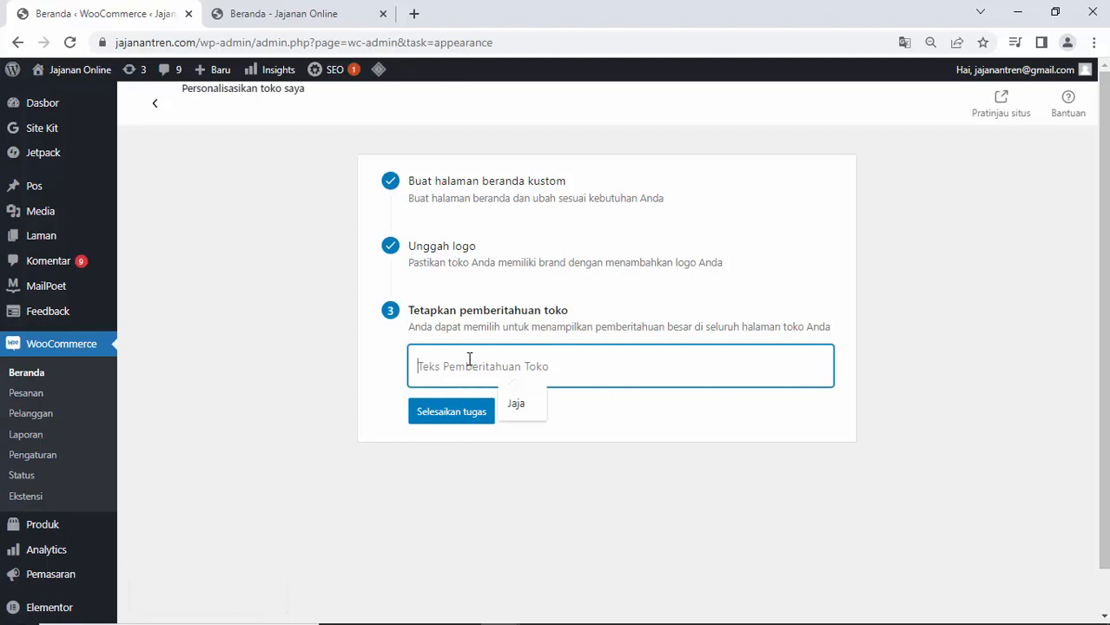
left_click(317, 10)
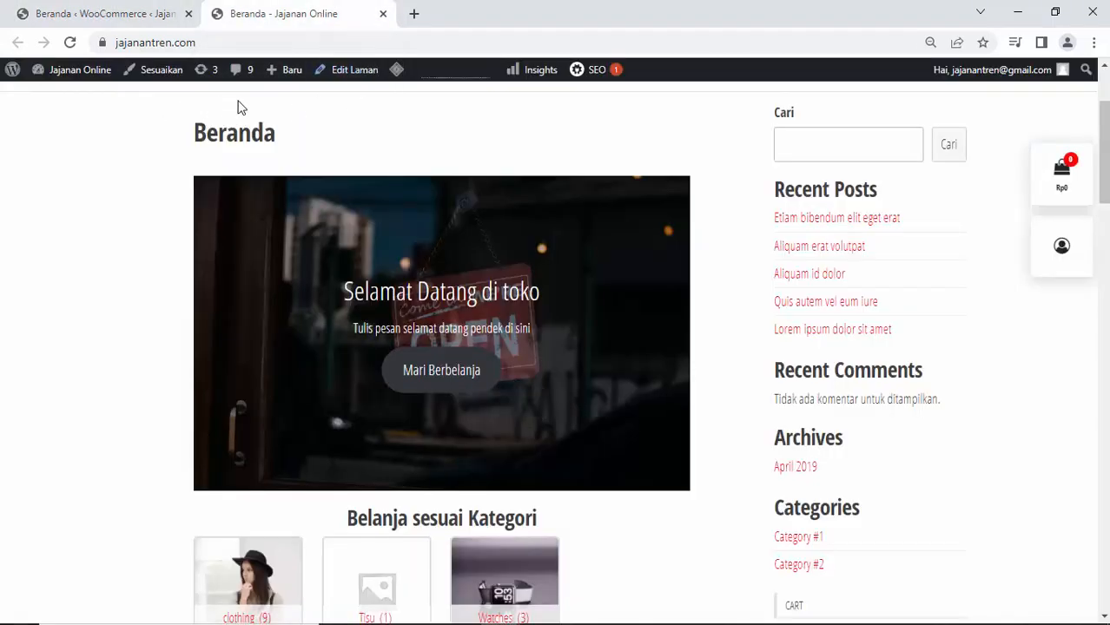
left_click(149, 21)
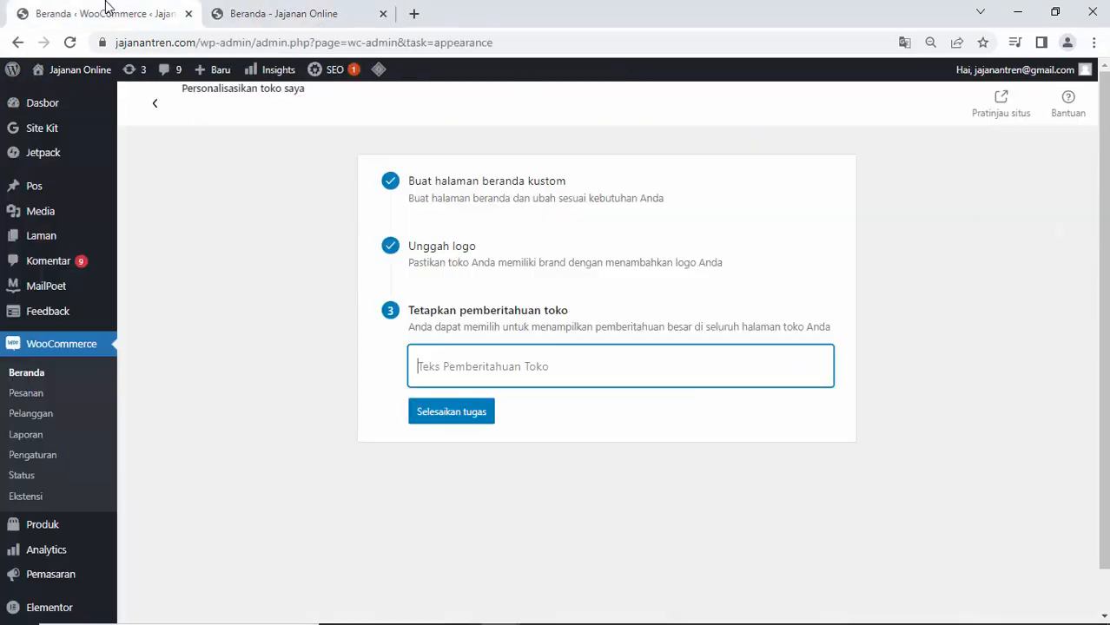
left_click(474, 370)
type("Promosi")
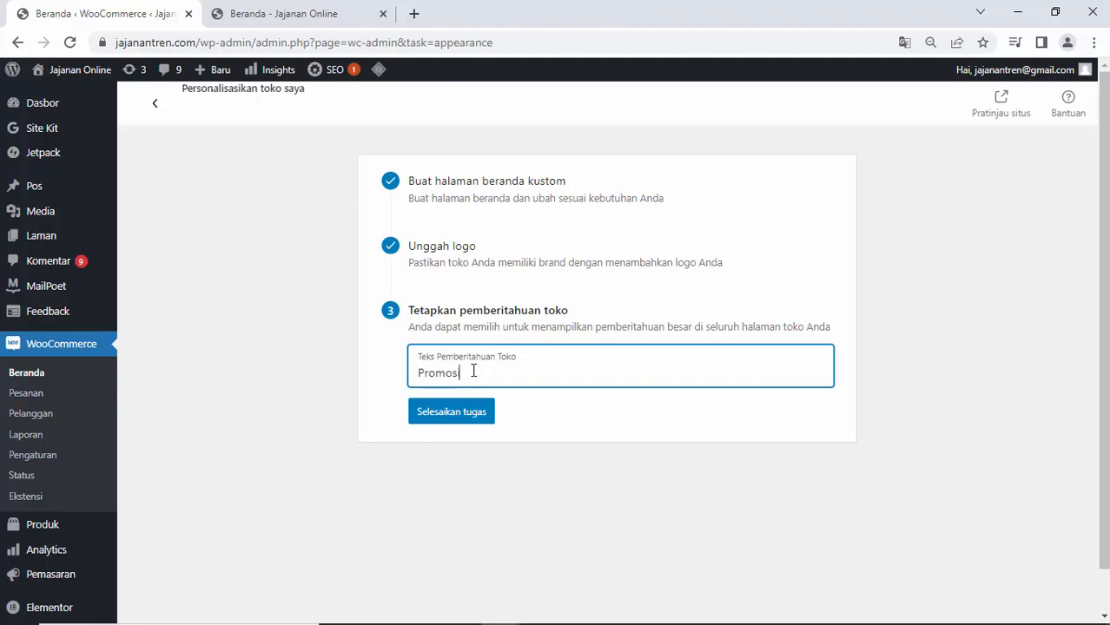
type(" semua r")
type("roduk mulai tanggal ")
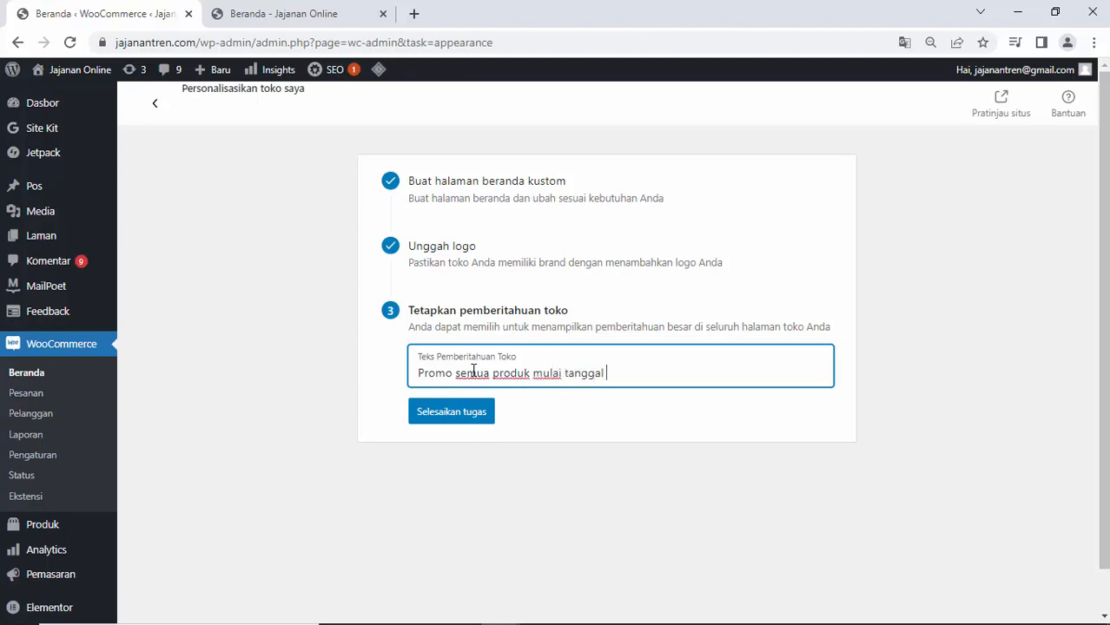
type("21-25")
left_click(459, 420)
Compare the updated storefront with the earlier homepage view and review the remaining setup tasks on the WooCommerce home.
left_click(502, 7)
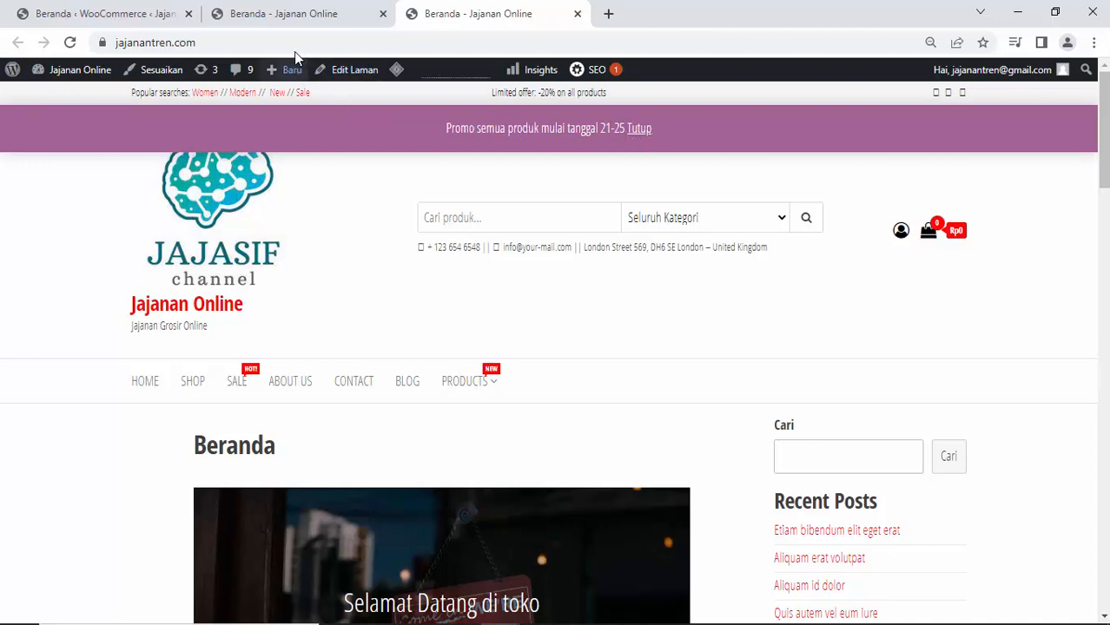
left_click(289, 13)
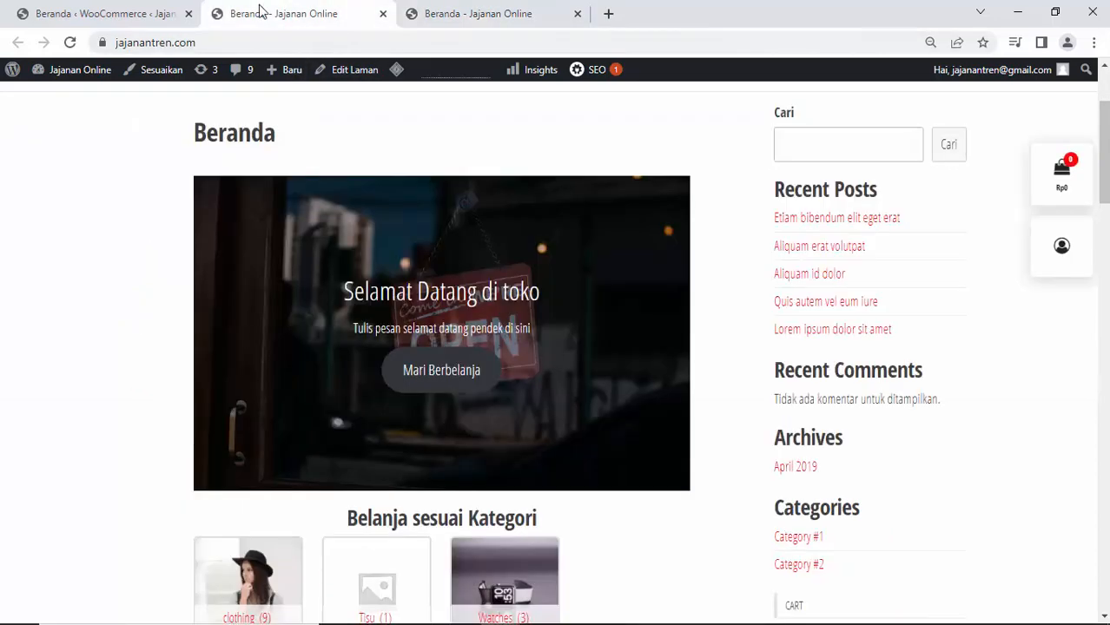
left_click(87, 11)
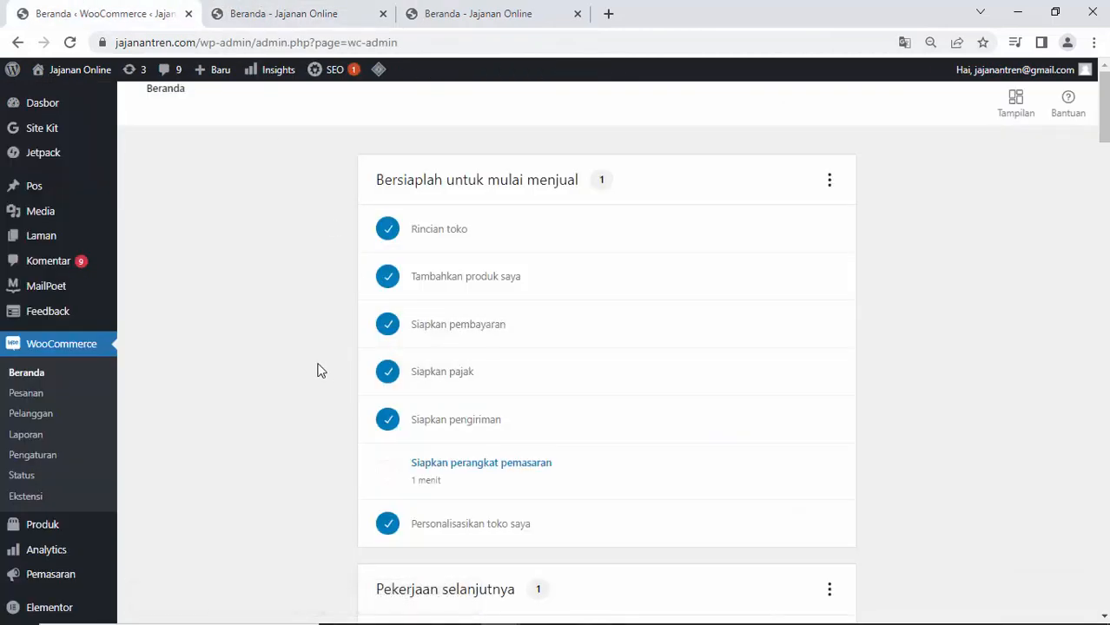
scroll(317, 371, "down", 2)
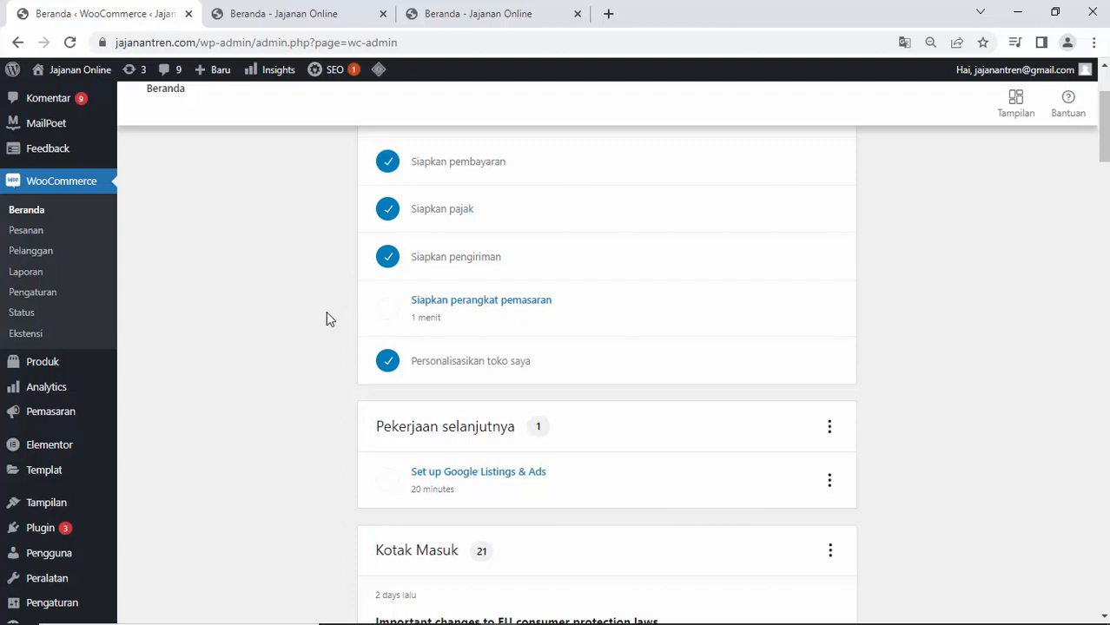
scroll(322, 313, "down", 3)
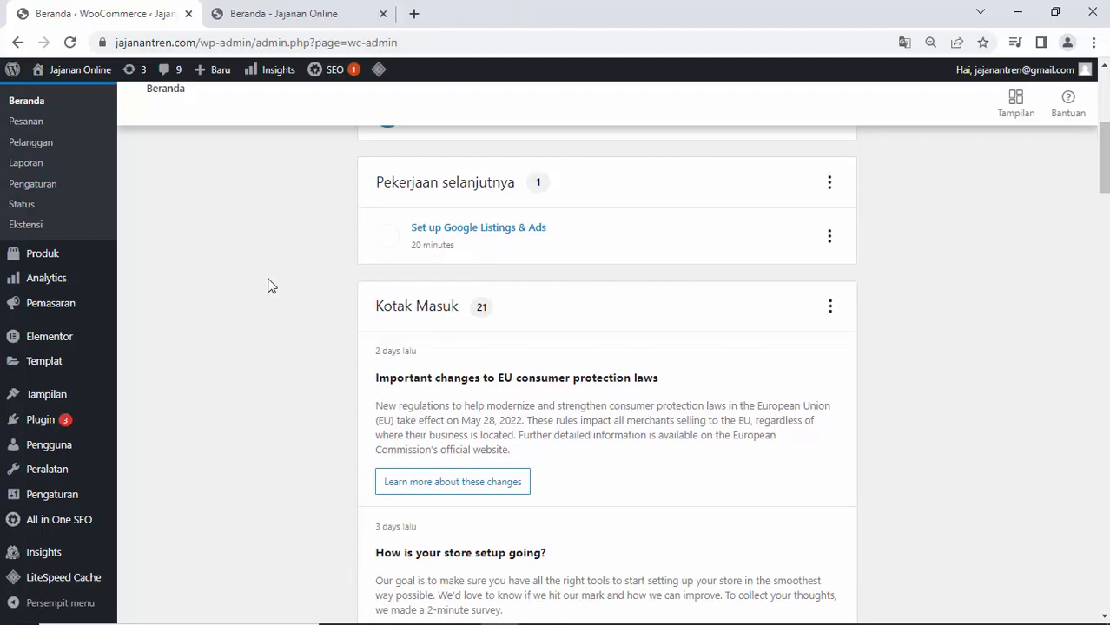
Choose Toko as the static homepage in the site's Reading settings.
mouse_move(75, 509)
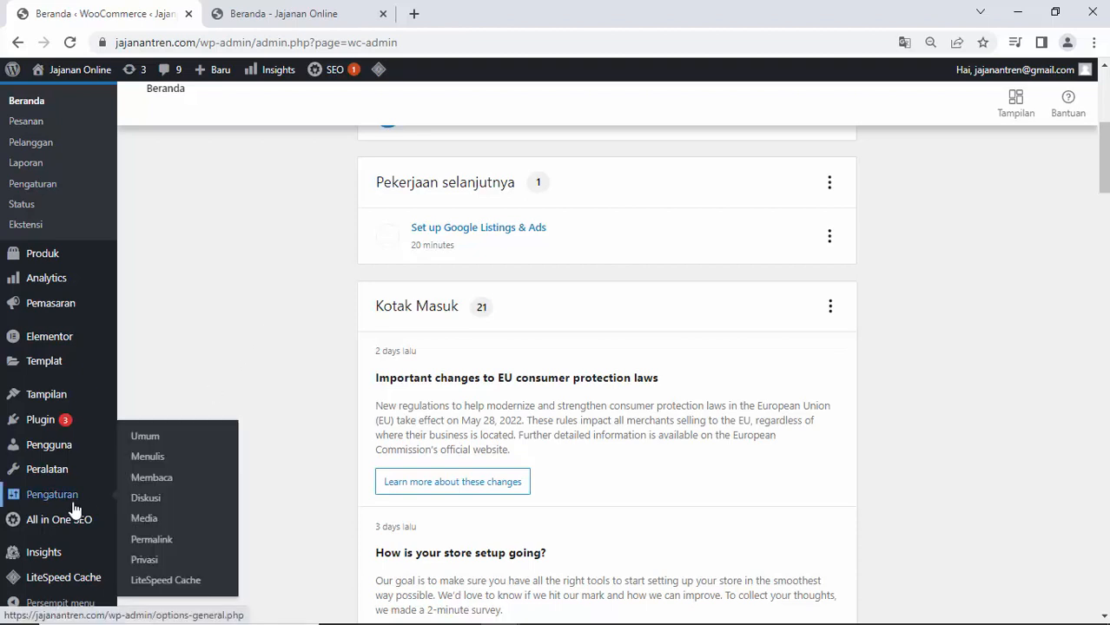
left_click(137, 482)
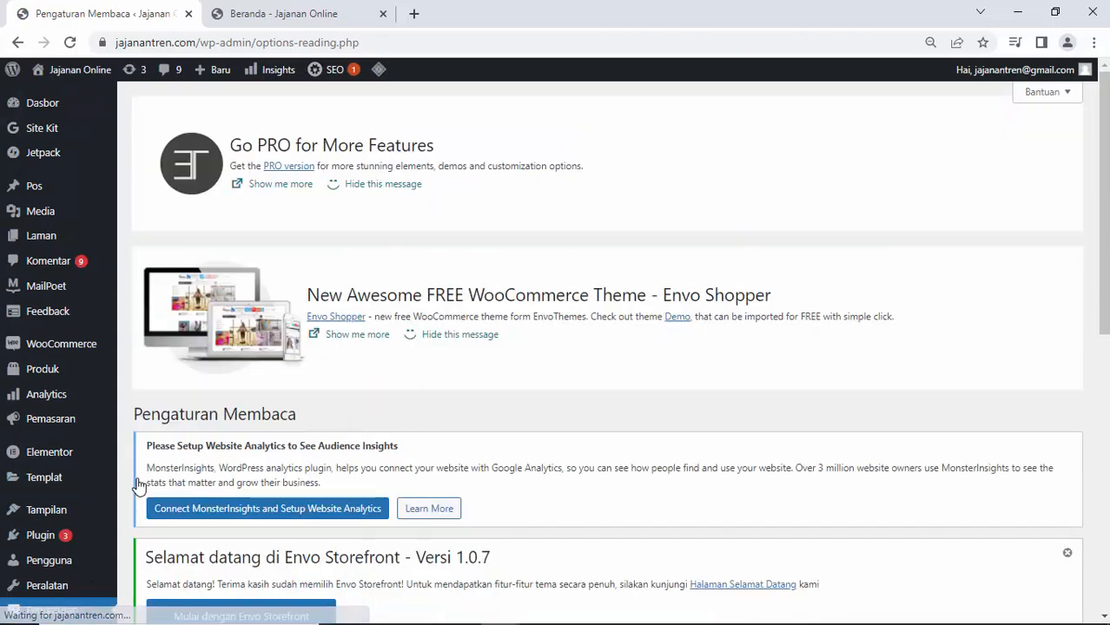
scroll(370, 360, "down", 5)
scroll(369, 361, "down", 2)
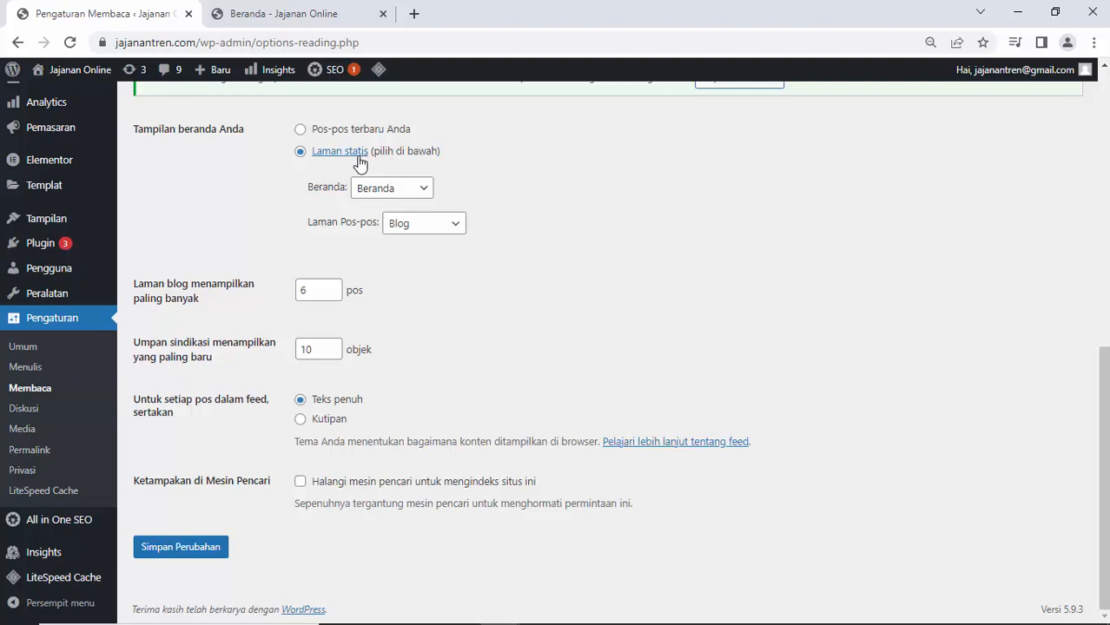
left_click(422, 190)
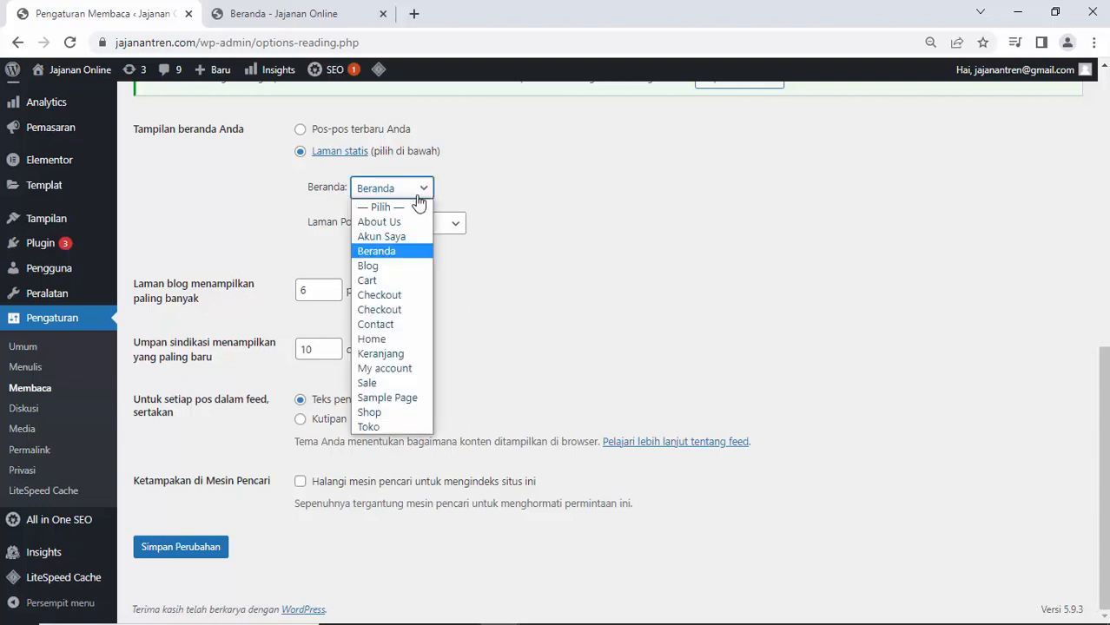
left_click(383, 426)
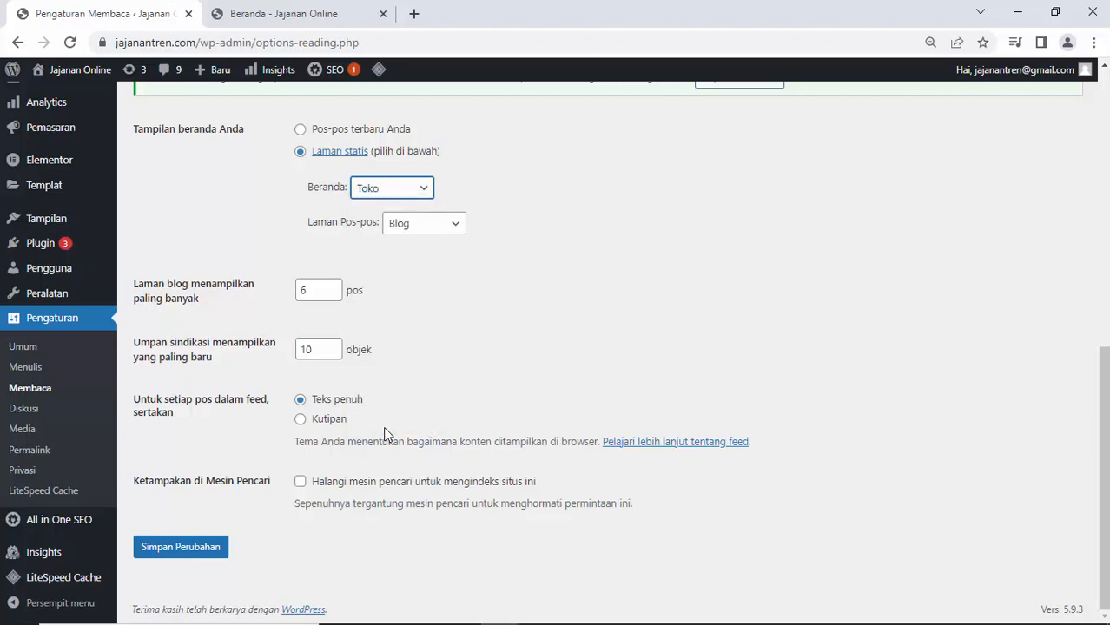
Examine the banner, category and new product sections of the Beranda page on the live site.
left_click(276, 10)
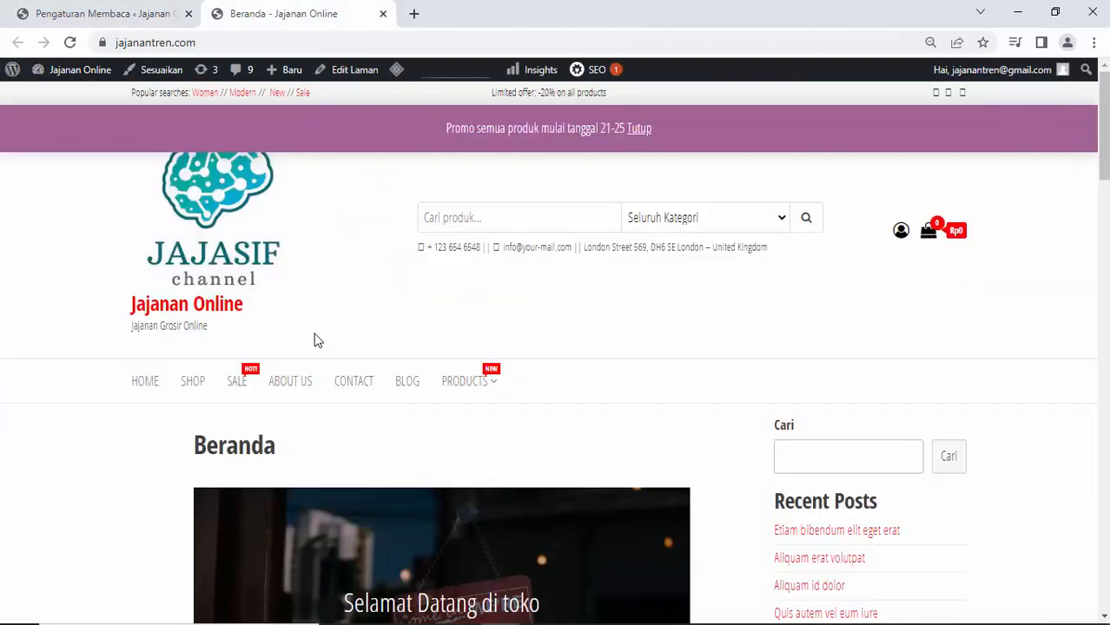
scroll(315, 337, "down", 2)
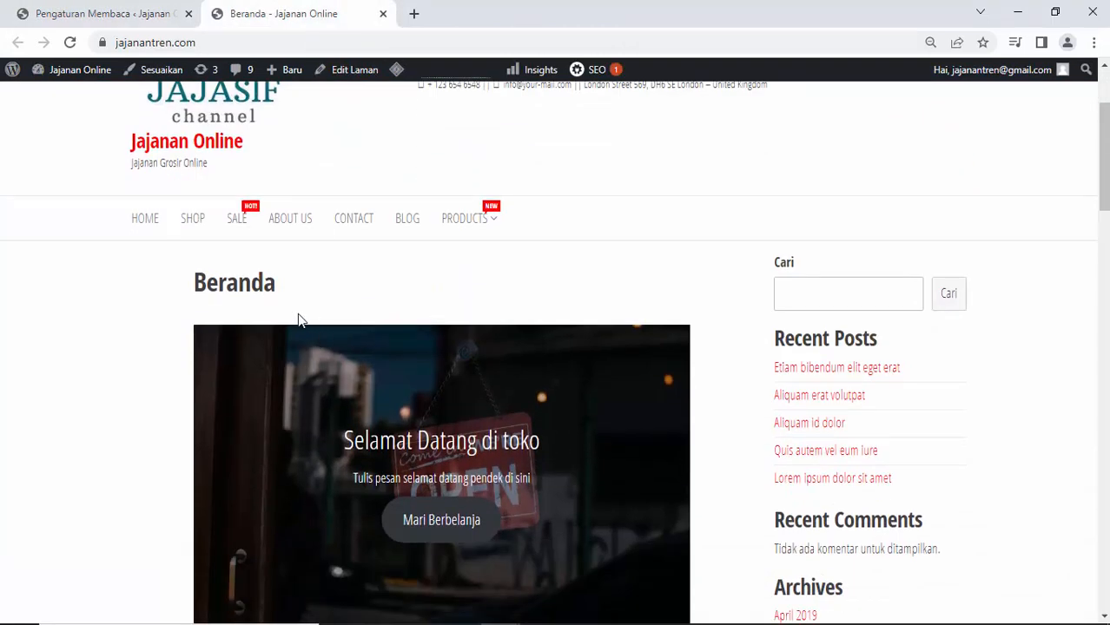
scroll(280, 317, "down", 2)
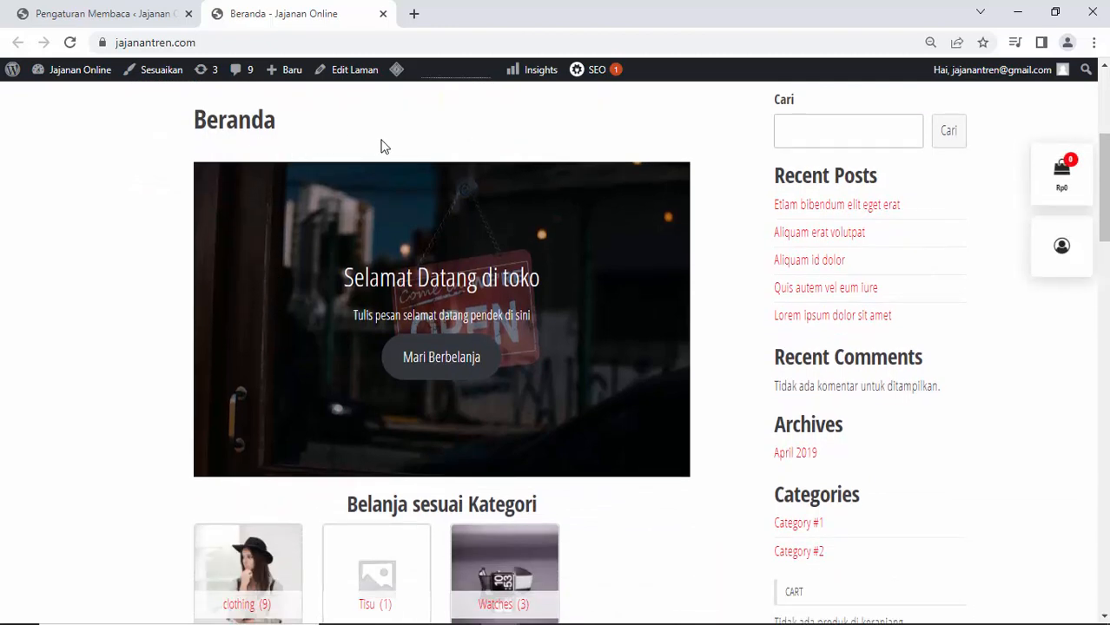
scroll(639, 261, "down", 4)
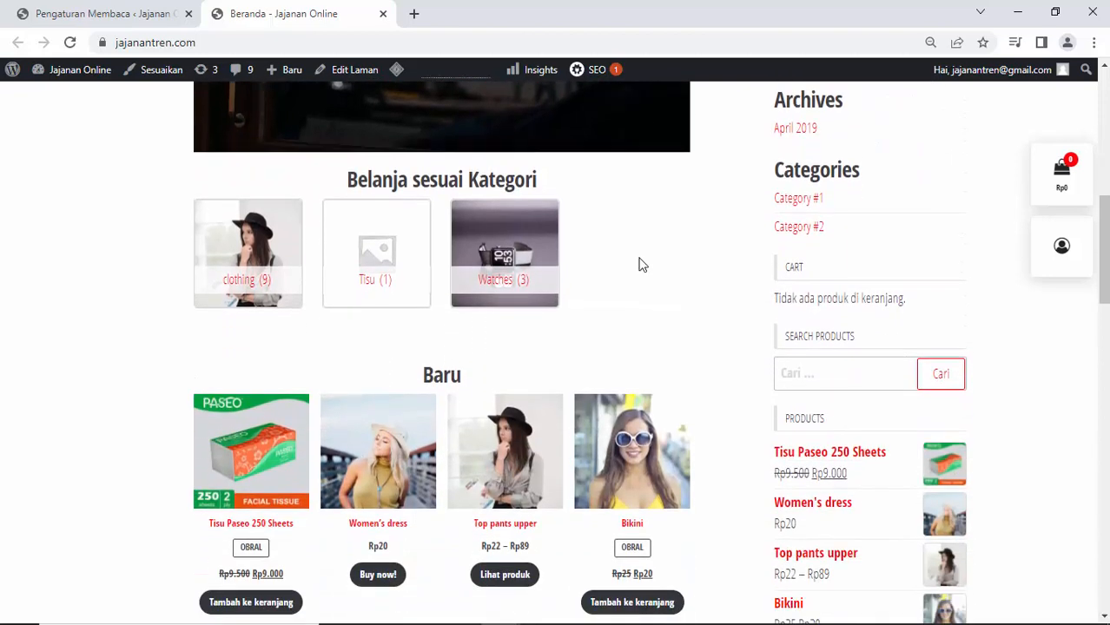
Save the Reading settings with Toko as the static homepage and open the live site in a new browser tab.
scroll(638, 261, "up", 8)
left_click(121, 11)
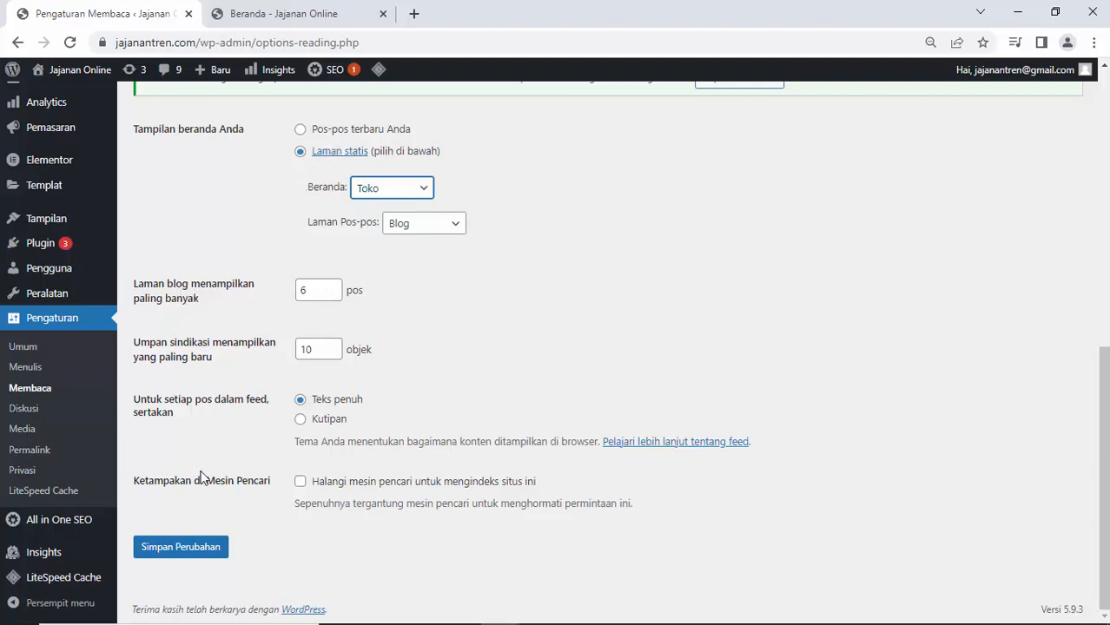
left_click(201, 549)
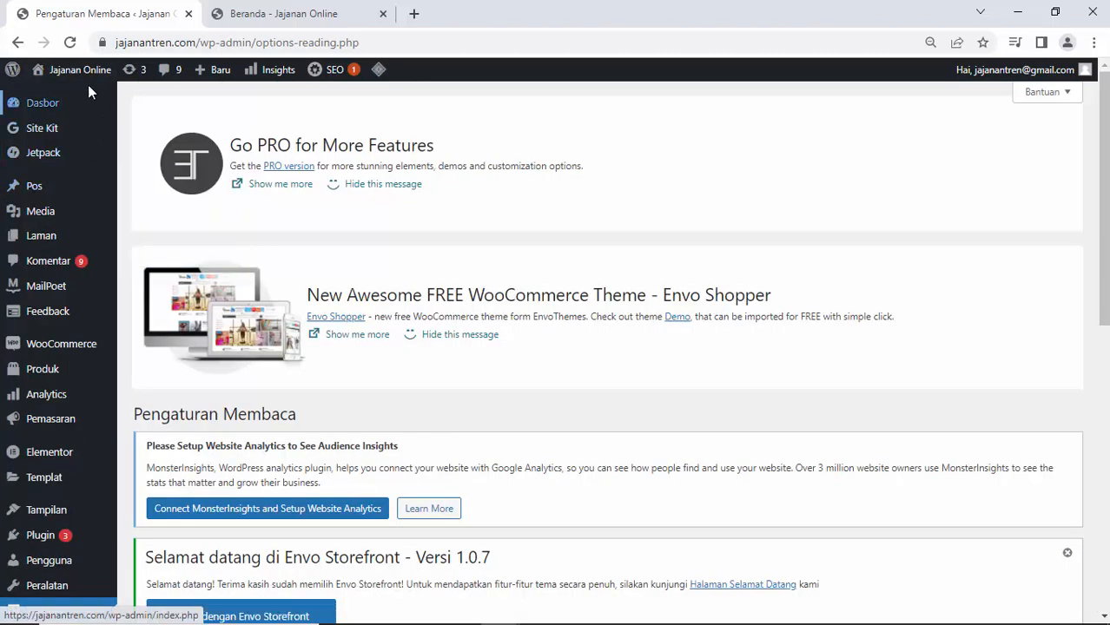
mouse_move(83, 77)
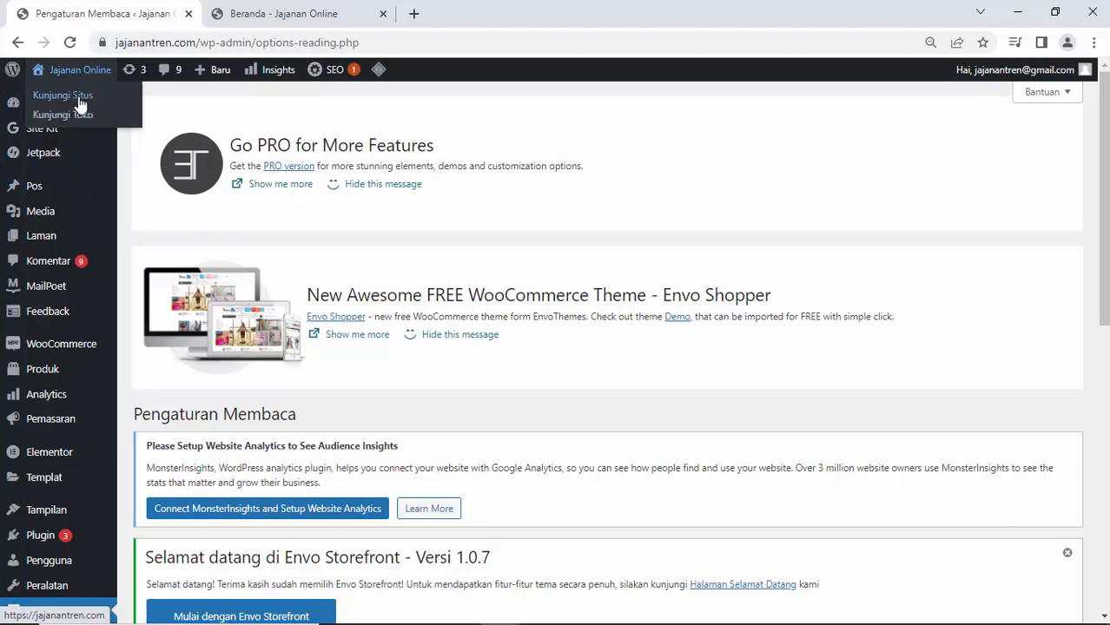
right_click(80, 104)
left_click(103, 109)
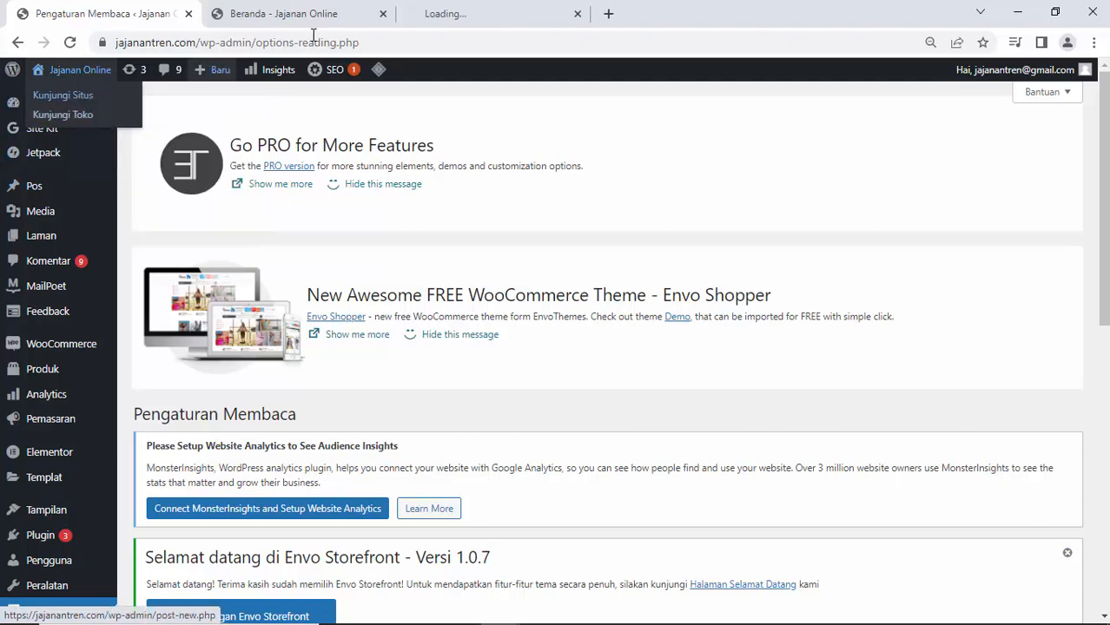
left_click(434, 8)
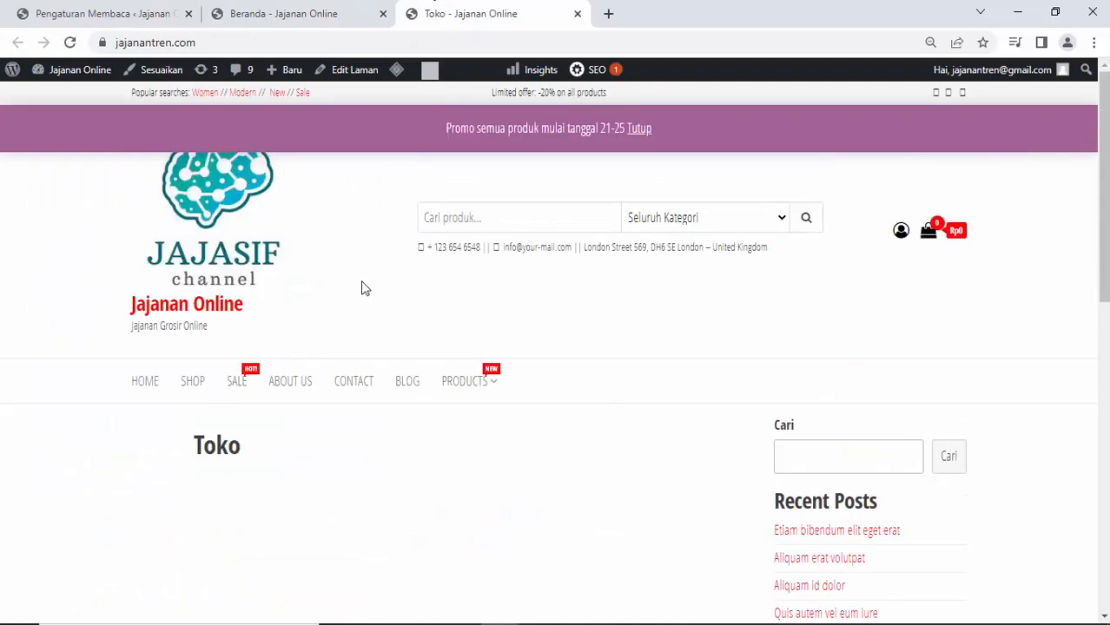
Compare the earlier Beranda homepage with the new Toko homepage, examining the main content area, sidebar and footer.
left_click(331, 17)
scroll(383, 293, "down", 3)
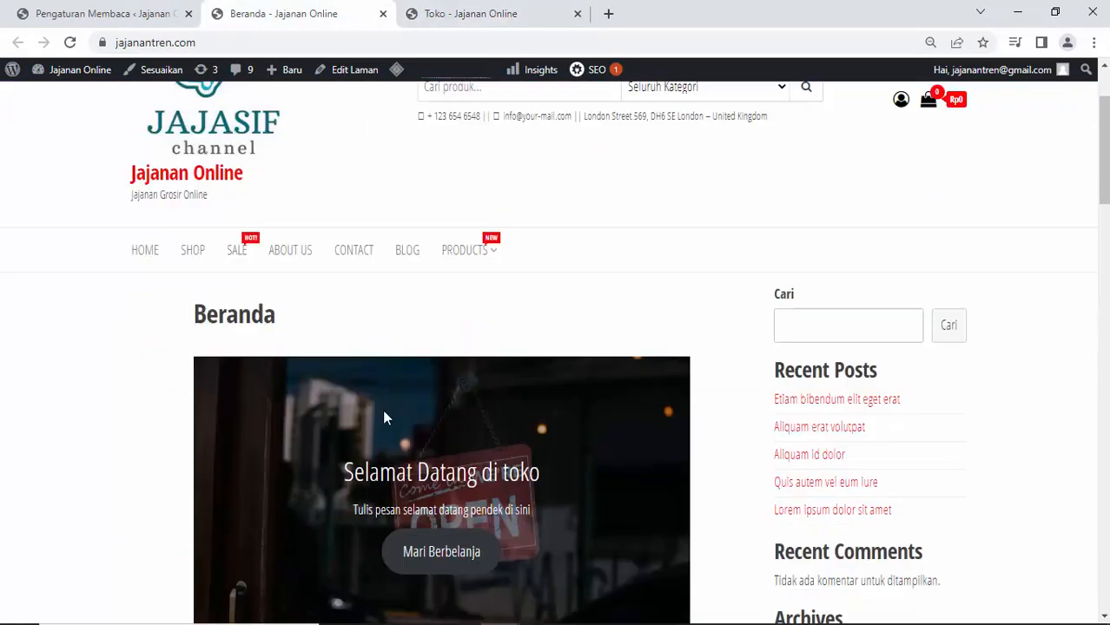
scroll(269, 383, "down", 1)
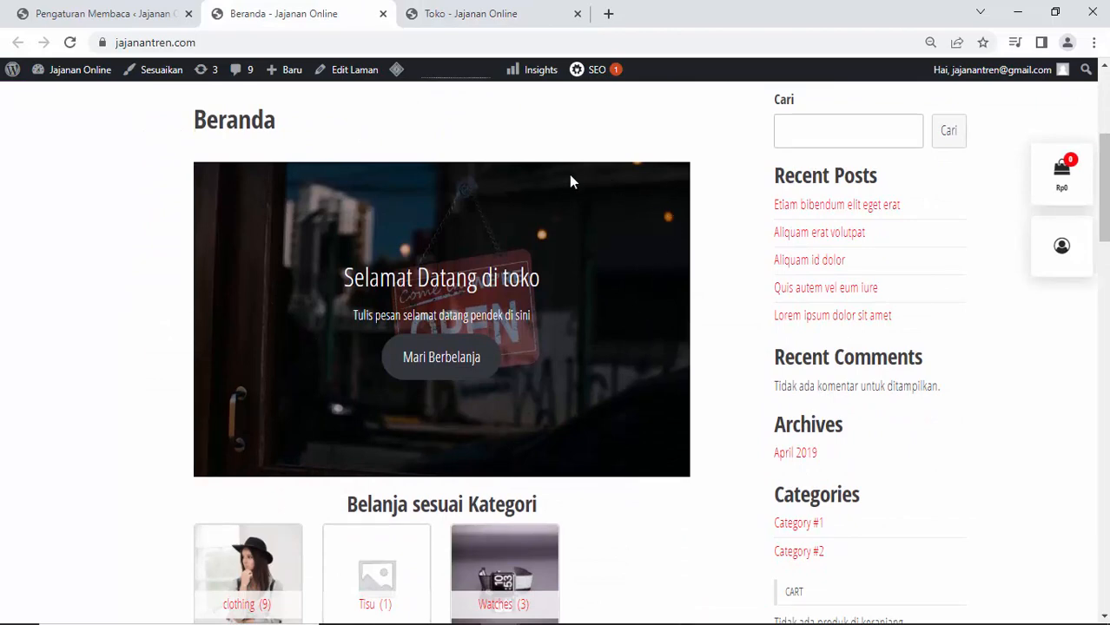
left_click(458, 15)
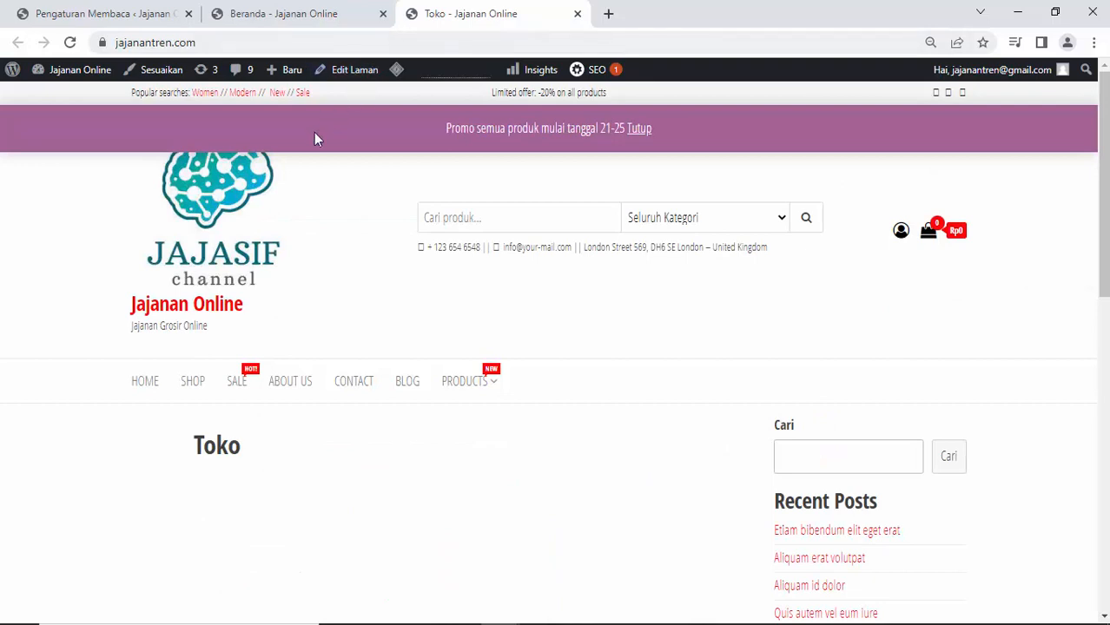
scroll(163, 335, "down", 2)
scroll(166, 338, "down", 2)
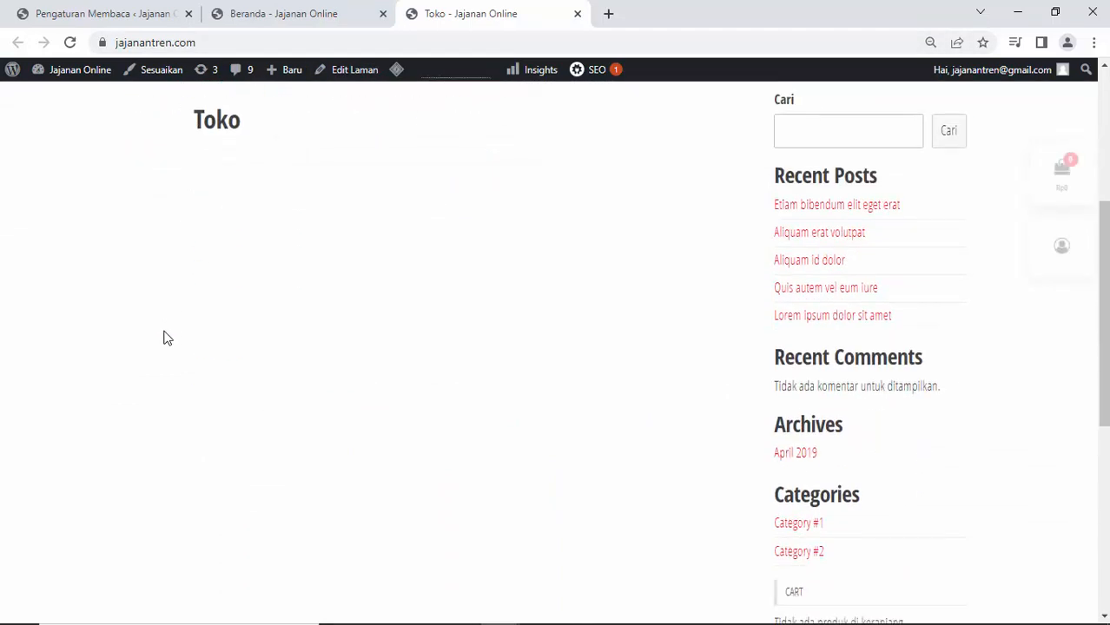
scroll(246, 313, "up", 2)
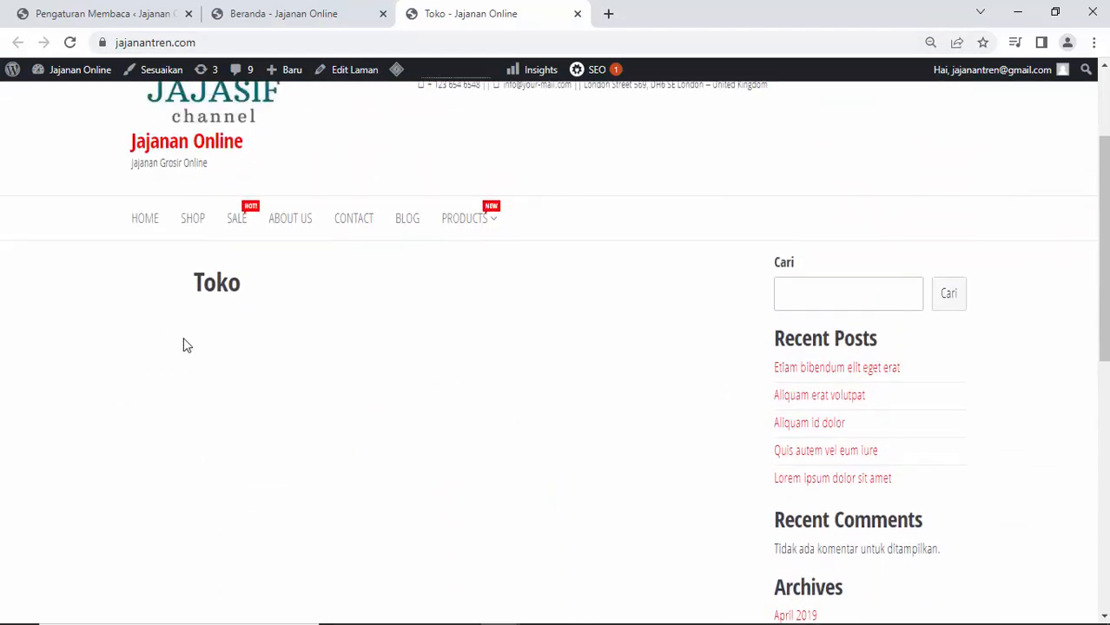
scroll(521, 352, "down", 2)
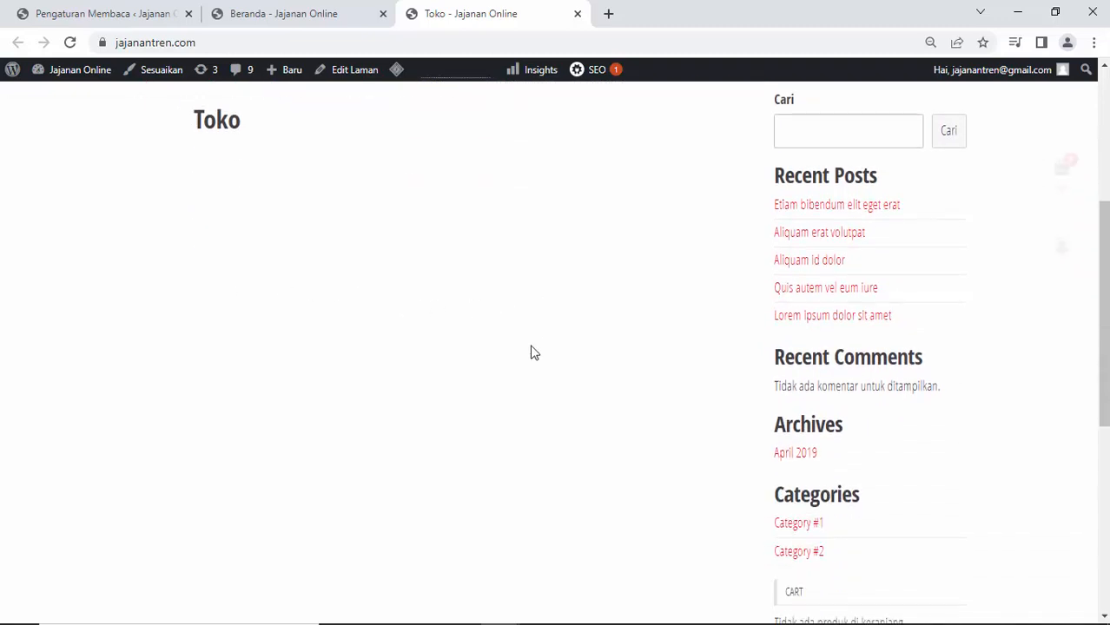
scroll(534, 353, "up", 2)
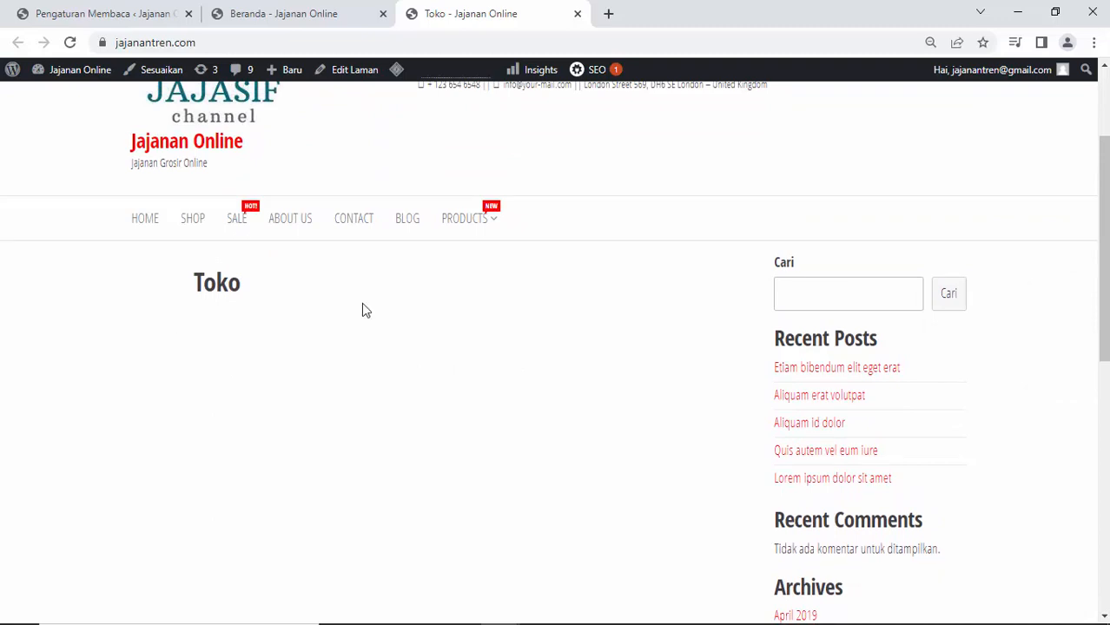
scroll(364, 311, "down", 5)
scroll(364, 310, "down", 3)
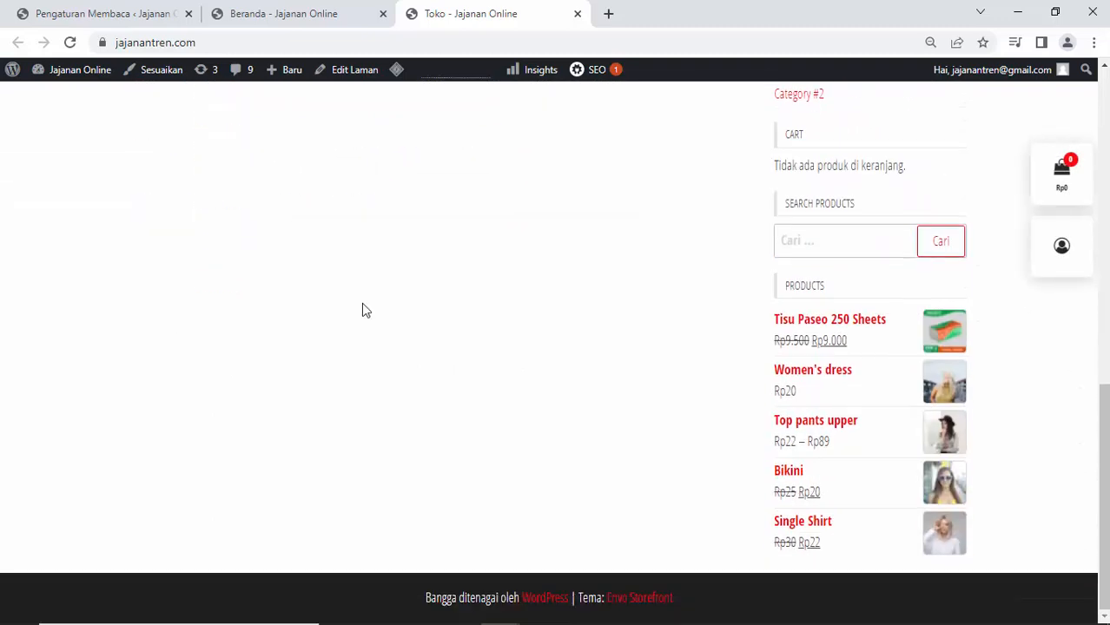
scroll(502, 352, "up", 5)
scroll(503, 351, "up", 4)
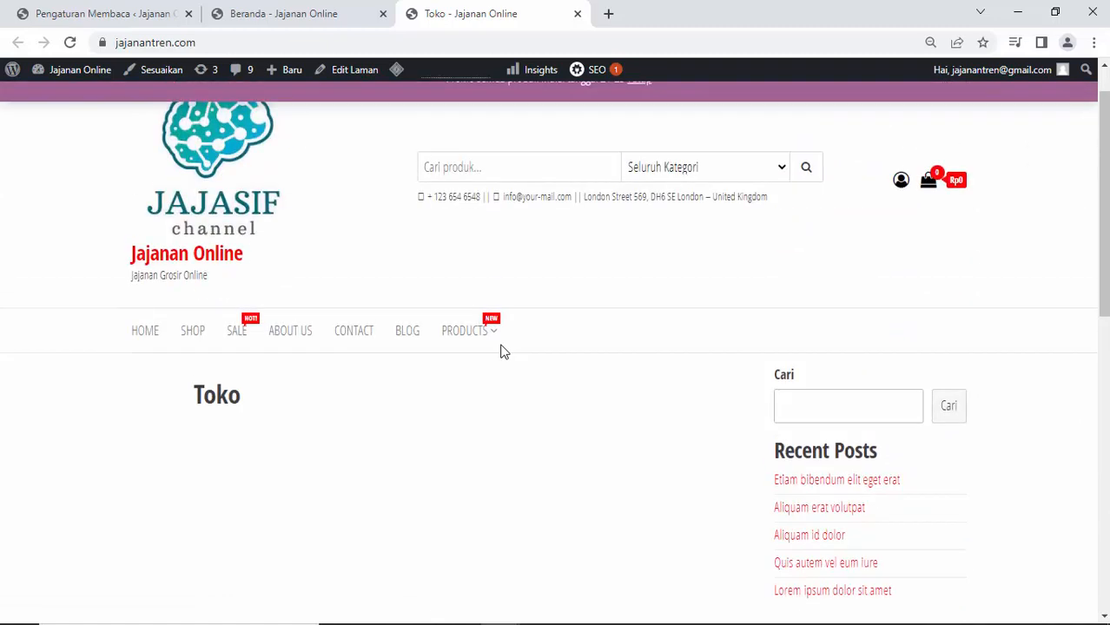